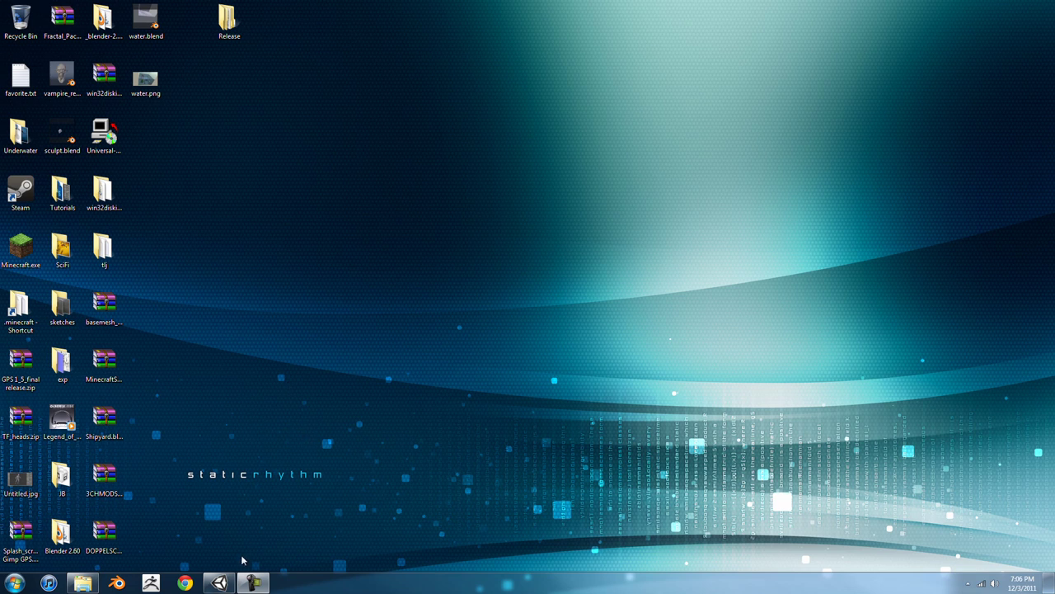
Step: Switch to Unity and examine the starter scene's capsule from several angles, along with the contents of the Scripts folder
left_click(220, 583)
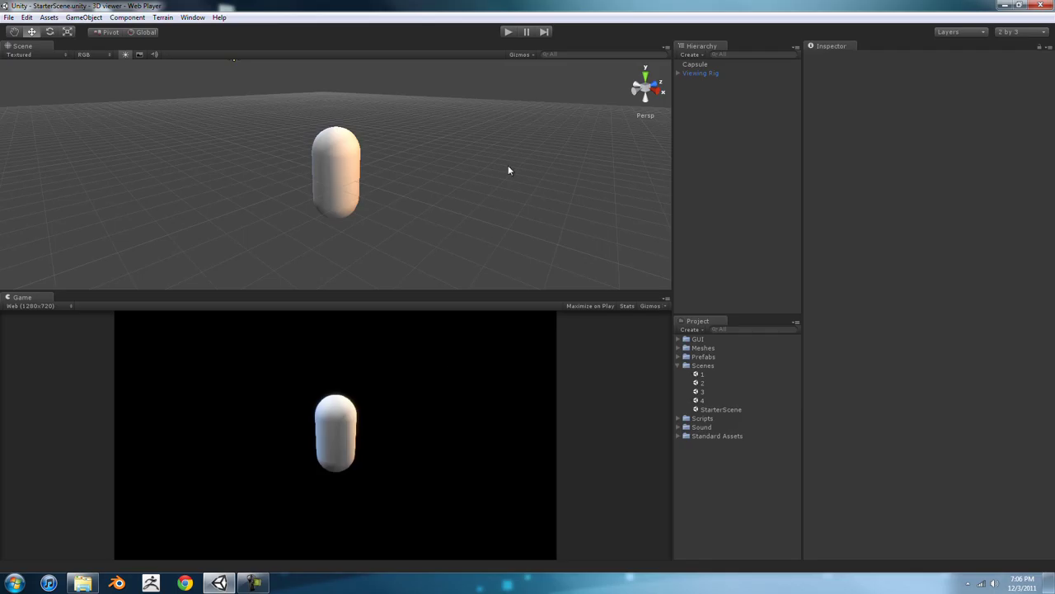
left_click_drag(464, 134, 371, 246, "alt")
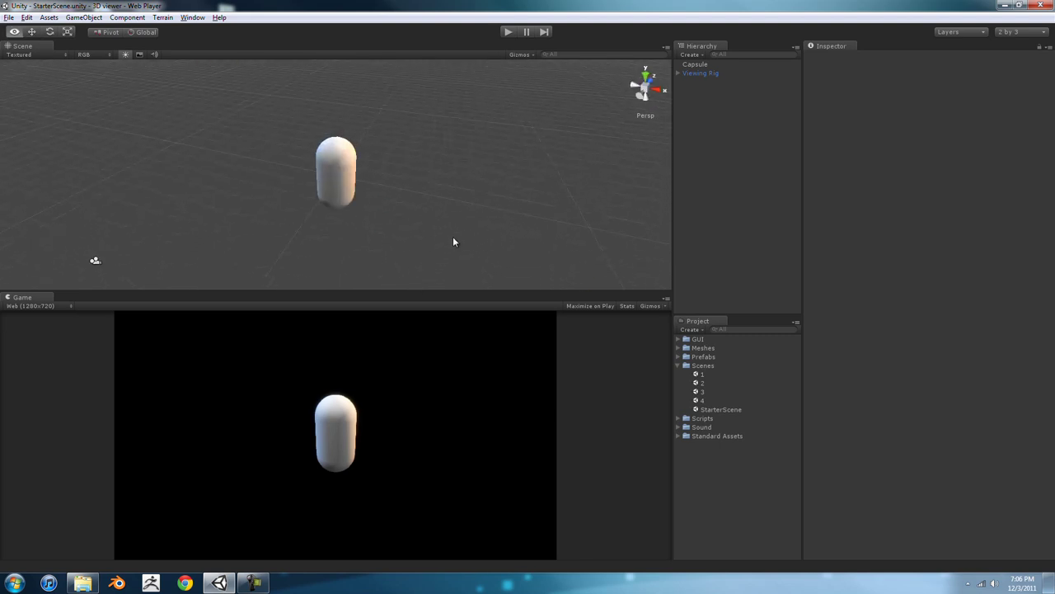
left_click_drag(454, 238, 427, 155, "alt")
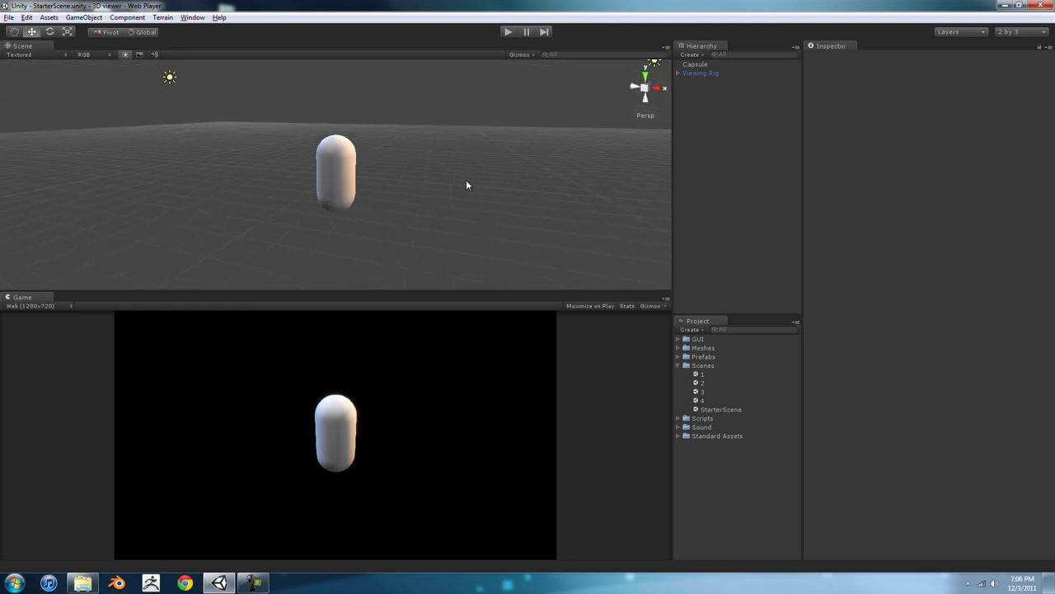
left_click(678, 365)
left_click(678, 375)
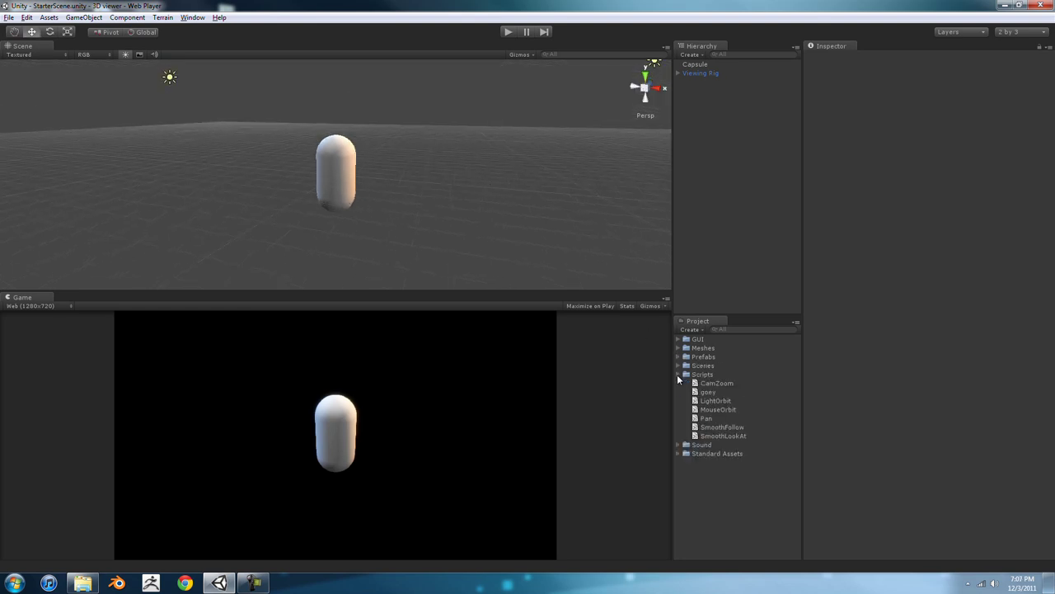
left_click(678, 376)
left_click_drag(473, 134, 358, 165, "alt")
right_click_drag(357, 165, 393, 222, "alt")
left_click_drag(394, 226, 369, 179, "alt")
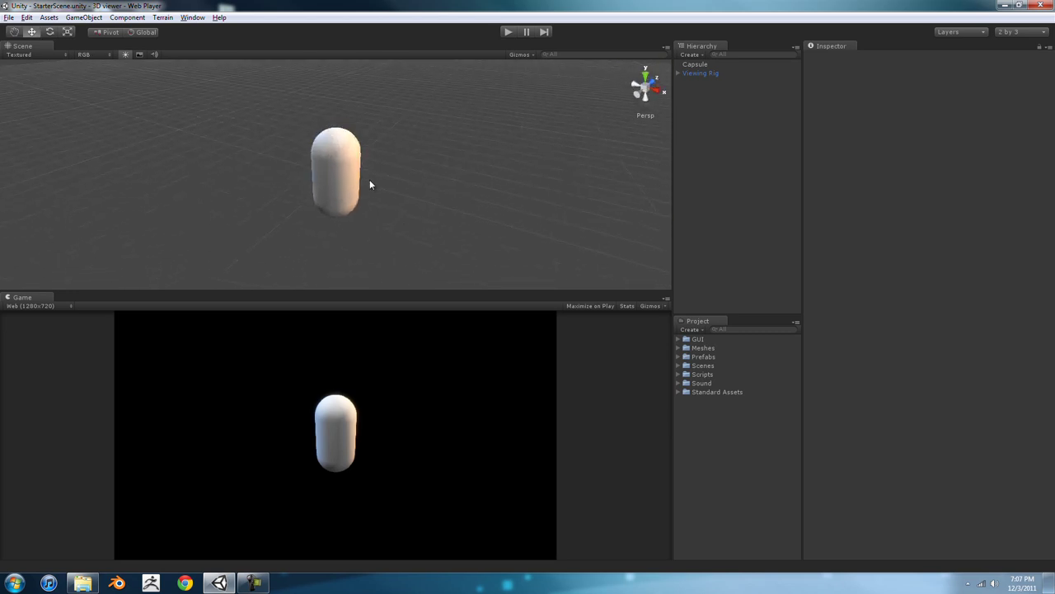
mouse_move(386, 223)
left_mouse_down("alt")
mouse_move(386, 165)
mouse_move(443, 174)
mouse_move(601, 159)
mouse_move(666, 217)
mouse_move(671, 179)
mouse_move(170, 130)
mouse_move(316, 132)
mouse_move(333, 93)
mouse_move(348, 138)
mouse_move(371, 90)
mouse_move(350, 160)
mouse_move(358, 83)
mouse_move(369, 226)
mouse_move(392, 189)
mouse_move(388, 170)
mouse_move(413, 148)
mouse_move(417, 264)
mouse_move(410, 89)
mouse_move(391, 299)
mouse_move(483, 167)
mouse_move(385, 153)
mouse_move(374, 194)
mouse_move(514, 176)
mouse_move(432, 113)
mouse_move(372, 198)
mouse_move(269, 221)
mouse_move(483, 207)
mouse_move(474, 156)
mouse_move(410, 141)
mouse_move(428, 144)
left_mouse_up("alt")
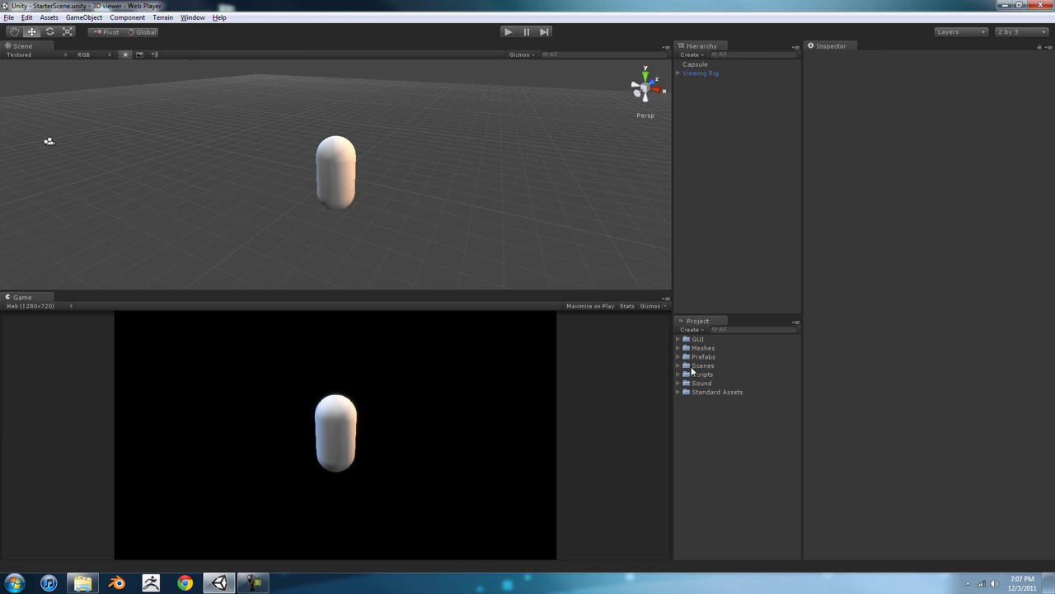
Step: Open scene 1 from the project's Scenes folder
left_click(678, 375)
left_click(678, 375)
left_click(678, 366)
double_click(707, 375)
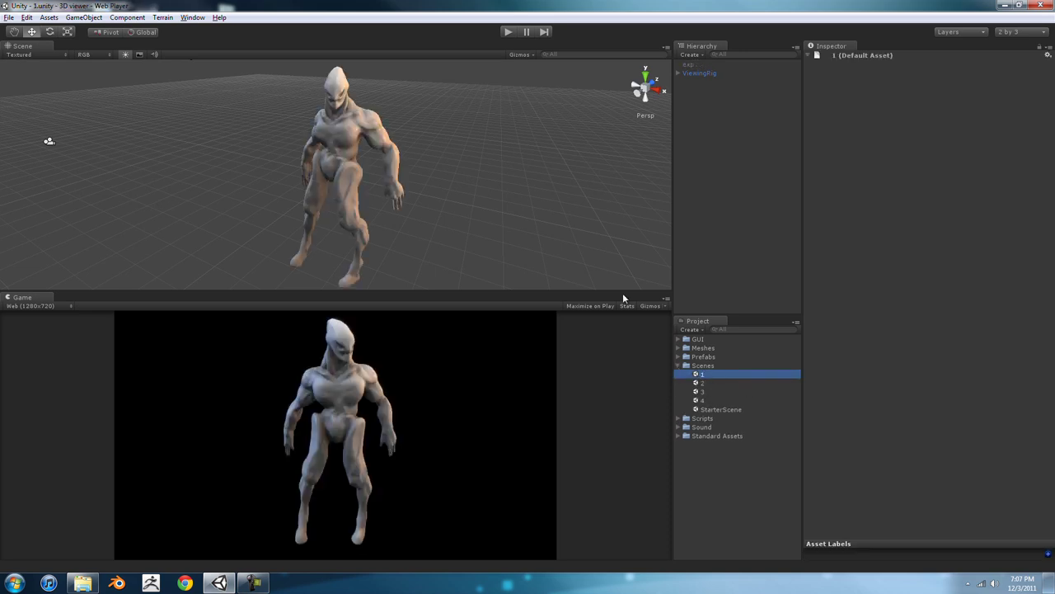
Step: Expand the Meshes folder, then select the exp character in the scene and examine it from several sides
mouse_move(433, 153)
left_mouse_down("alt")
mouse_move(297, 156)
mouse_move(569, 173)
mouse_move(413, 157)
left_mouse_up("alt")
left_click(679, 348)
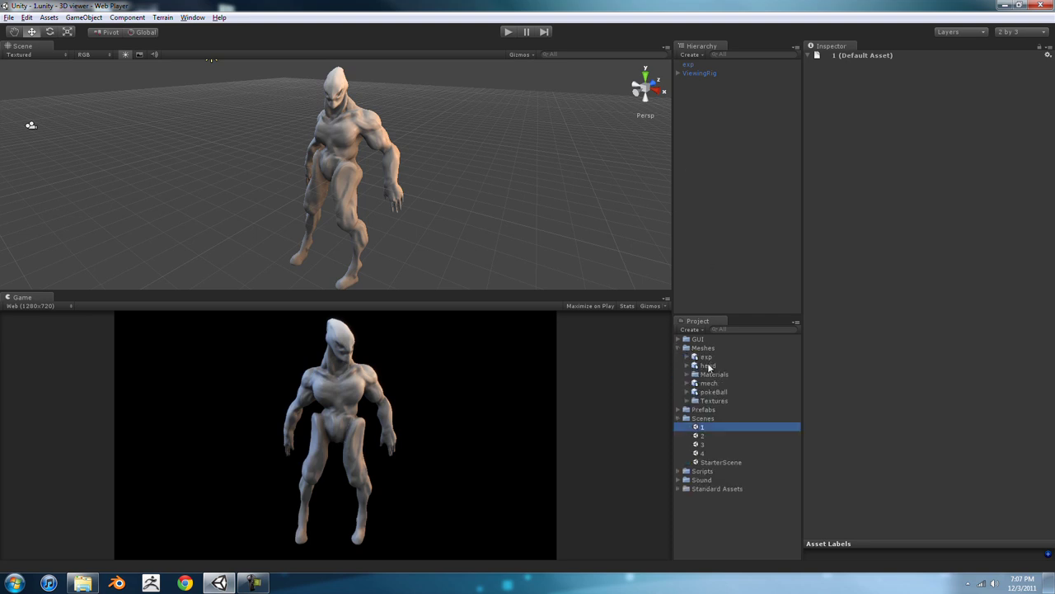
left_click(708, 359)
left_click(701, 87)
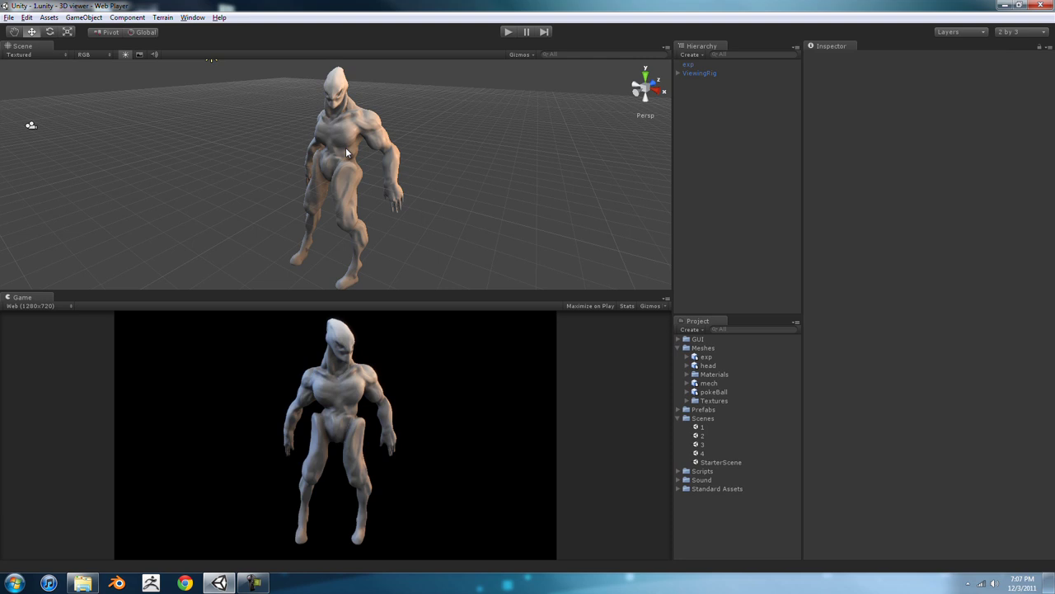
left_click_drag(449, 157, 594, 169, "alt")
left_click(298, 136)
left_click_drag(537, 144, 683, 136, "alt")
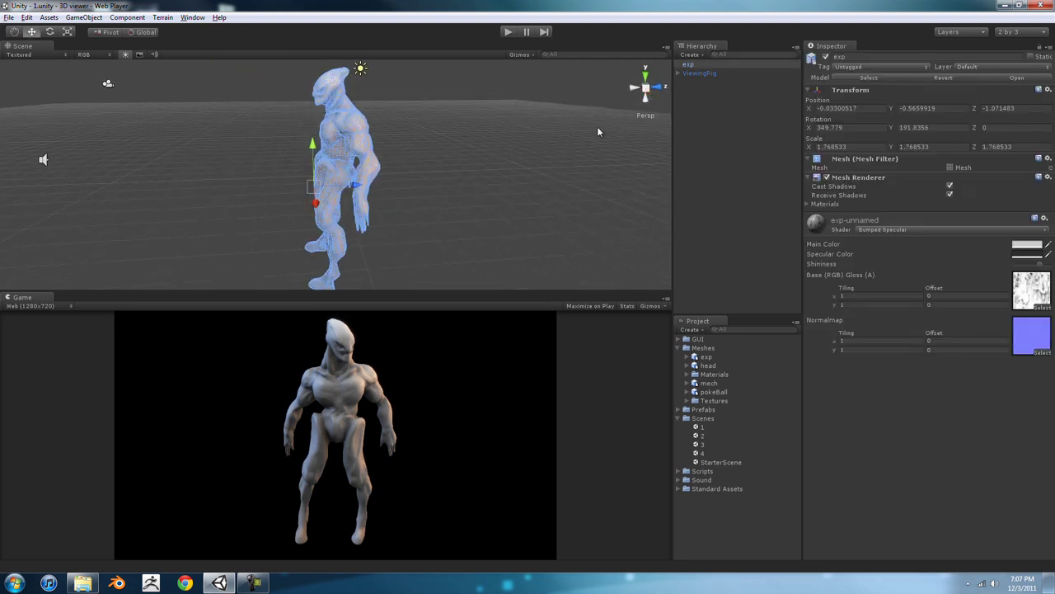
left_click(544, 132)
left_click_drag(543, 132, 656, 133, "alt")
left_click_drag(359, 163, 560, 165, "alt")
Step: Select the ViewingRig object, examine it around the character, and clear the selection
left_click(695, 72)
left_click_drag(480, 212, 301, 207, "alt")
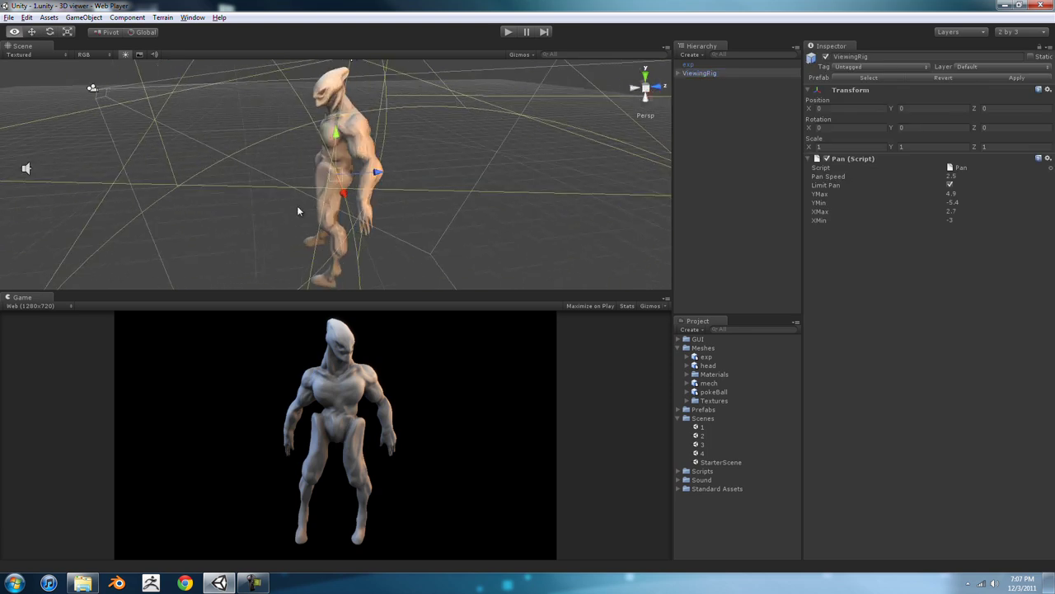
left_click_drag(429, 177, 480, 191, "alt")
left_click(494, 173)
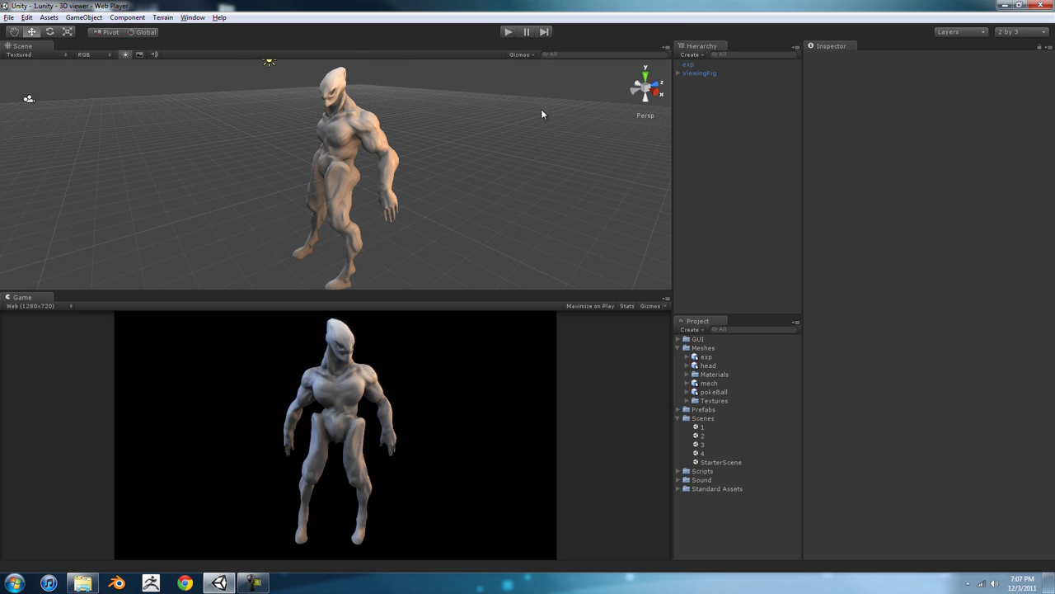
Step: Enlarge the Game view, enable Maximize on Play, and run the scene full size
left_click(509, 32)
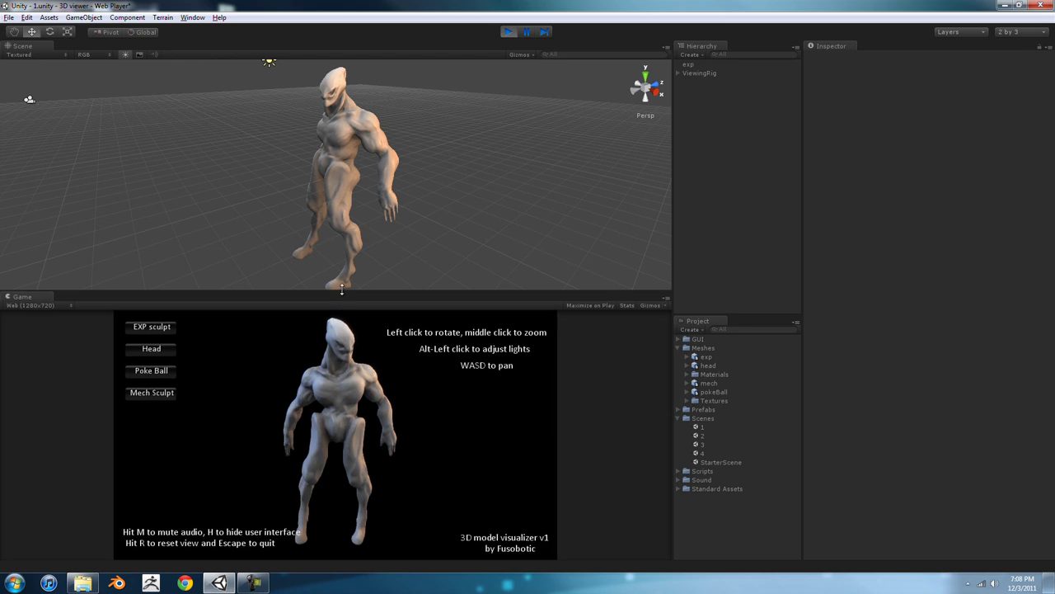
left_click_drag(329, 309, 378, 239)
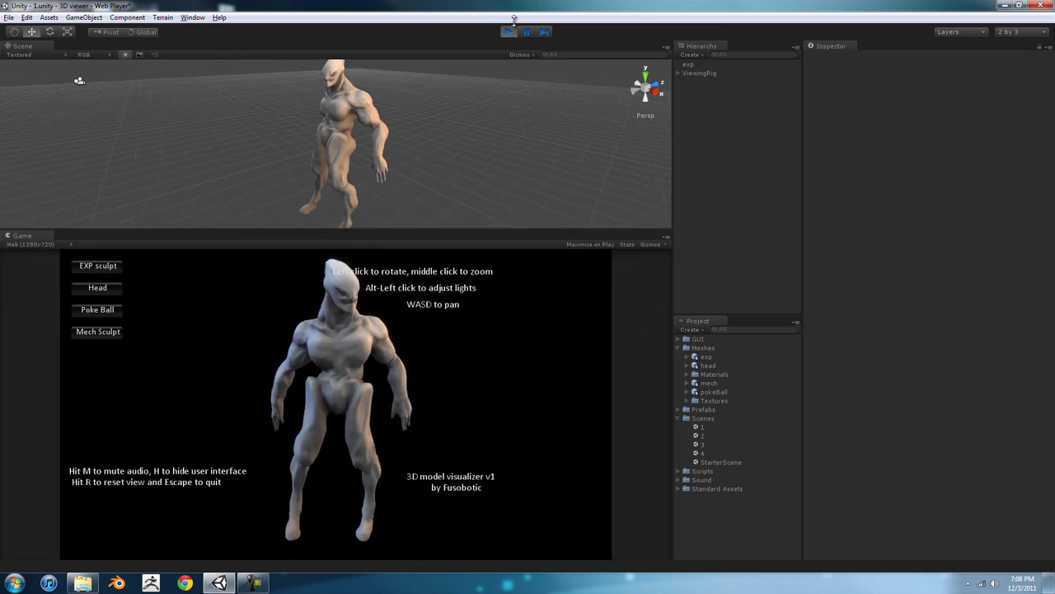
left_click(509, 31)
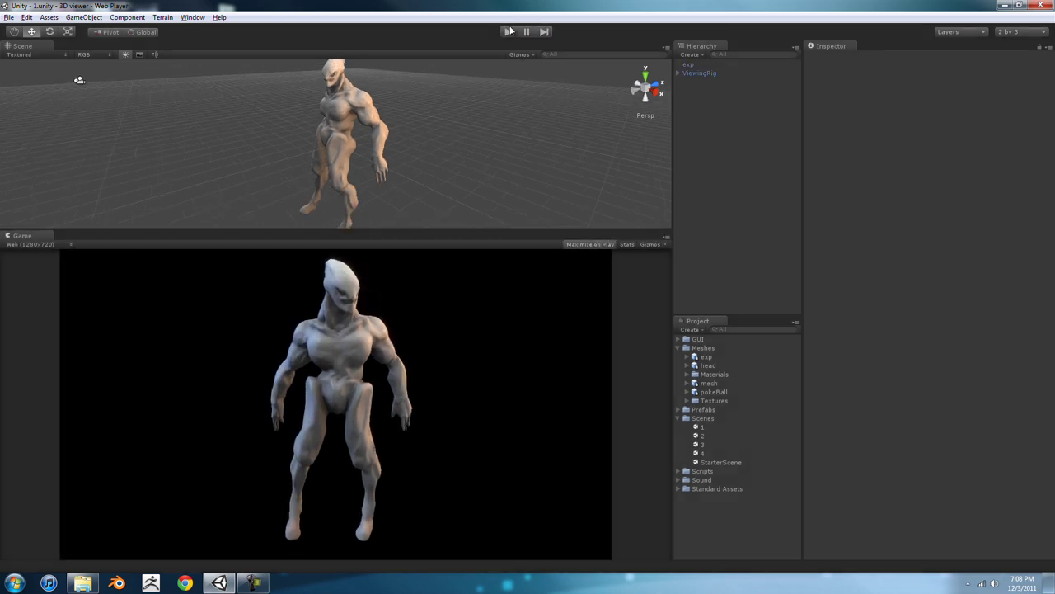
key("ctrl+p")
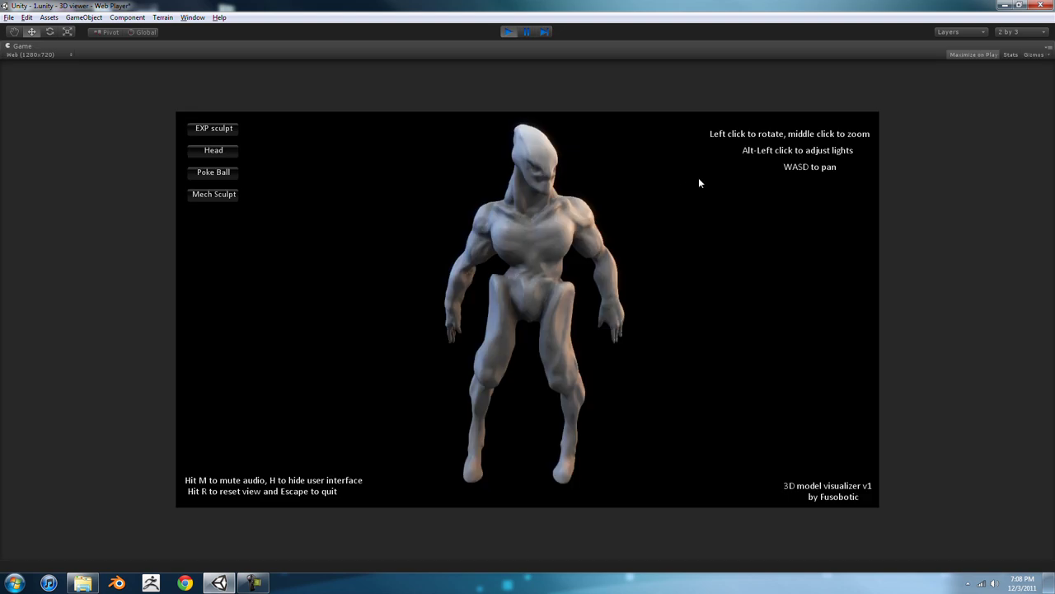
Step: Test the running viewer by rotating the model, loading Poke Ball, returning to EXP sculpt and adjusting its view and lighting, and stop playback
mouse_move(699, 178)
left_mouse_down()
mouse_move(405, 204)
mouse_move(454, 222)
mouse_move(512, 281)
mouse_move(487, 230)
mouse_move(733, 200)
mouse_move(727, 189)
mouse_move(515, 190)
mouse_move(487, 345)
mouse_move(490, 215)
mouse_move(707, 208)
mouse_move(779, 295)
left_mouse_up()
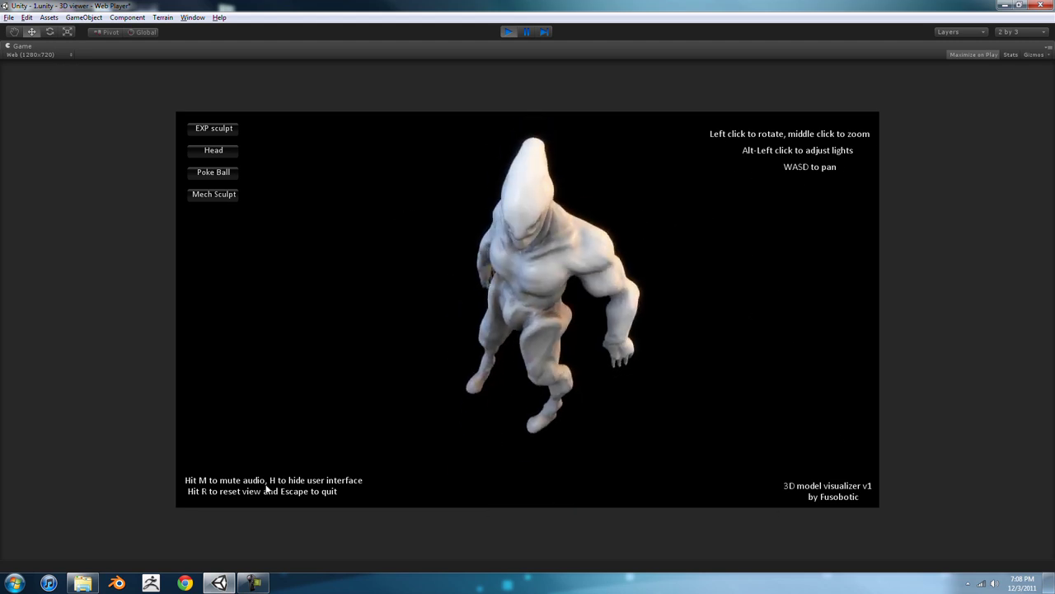
mouse_move(266, 488)
left_mouse_down()
mouse_move(541, 360)
mouse_move(443, 212)
mouse_move(662, 201)
mouse_move(683, 237)
left_mouse_up()
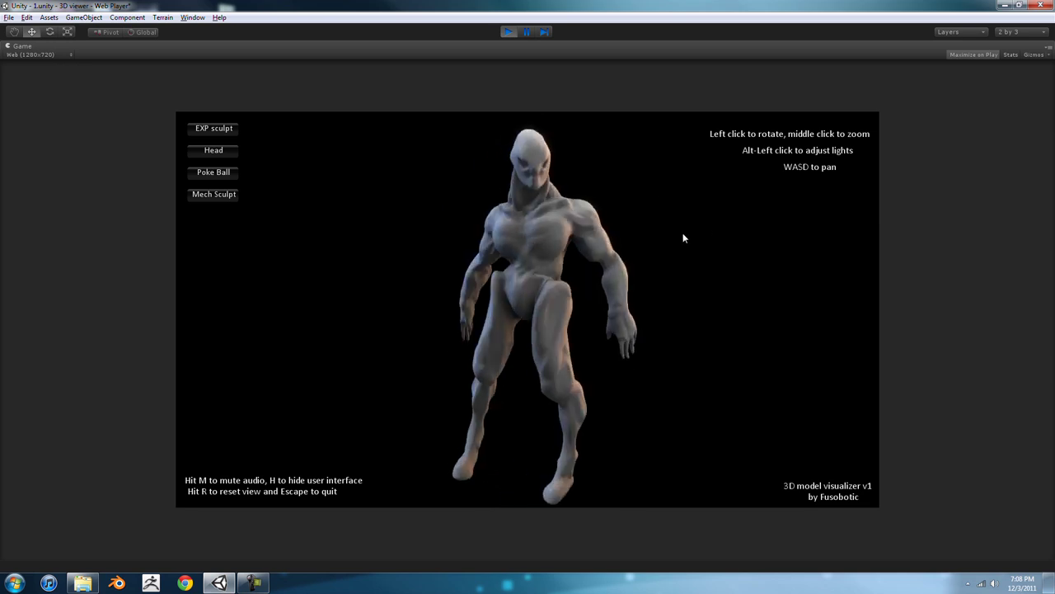
left_click(229, 172)
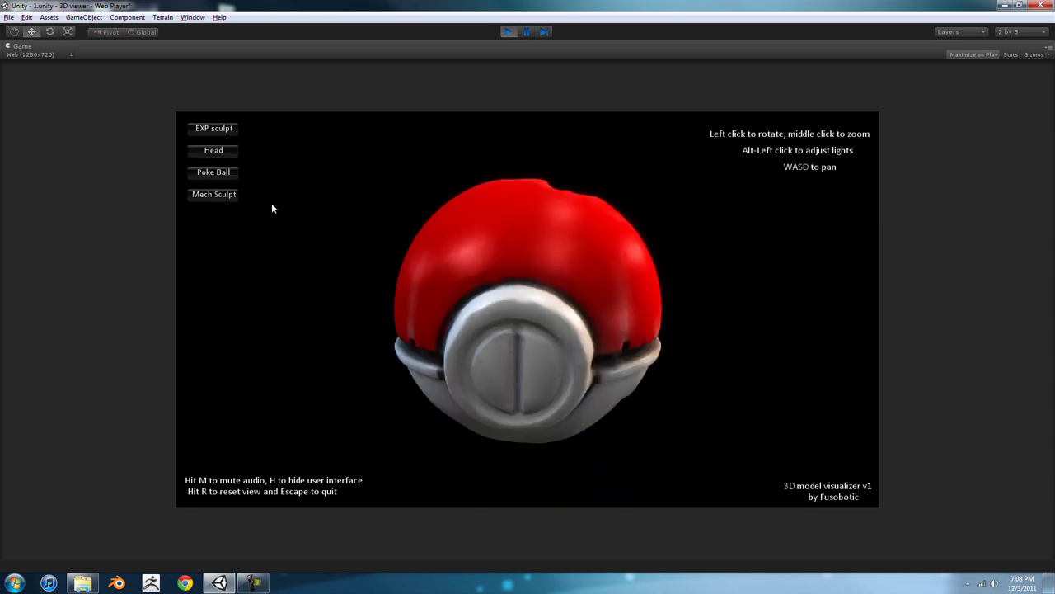
left_click(211, 129)
left_click_drag(730, 198, 130, 191)
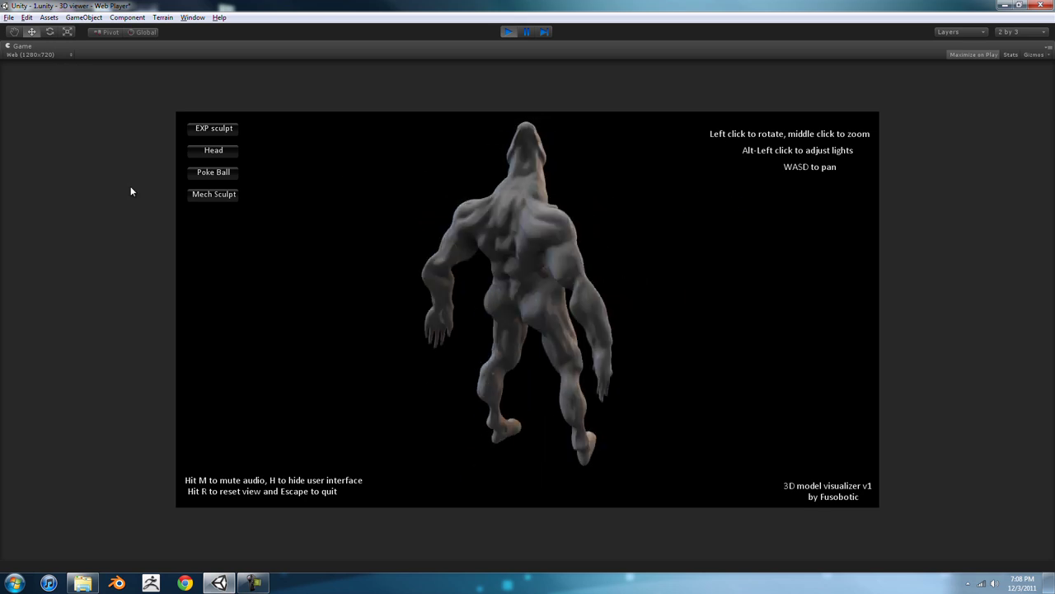
mouse_move(754, 216)
left_mouse_down()
mouse_move(651, 212)
mouse_move(721, 287)
mouse_move(626, 249)
mouse_move(581, 242)
mouse_move(640, 253)
mouse_move(552, 255)
left_mouse_up()
left_click_drag(485, 272, 554, 211, "alt")
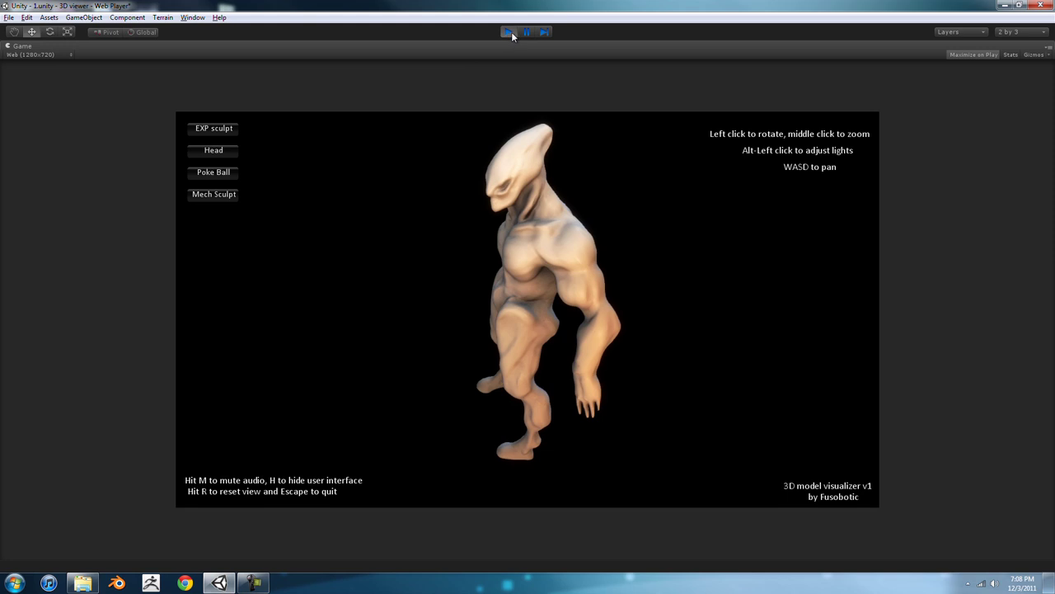
left_click(509, 31)
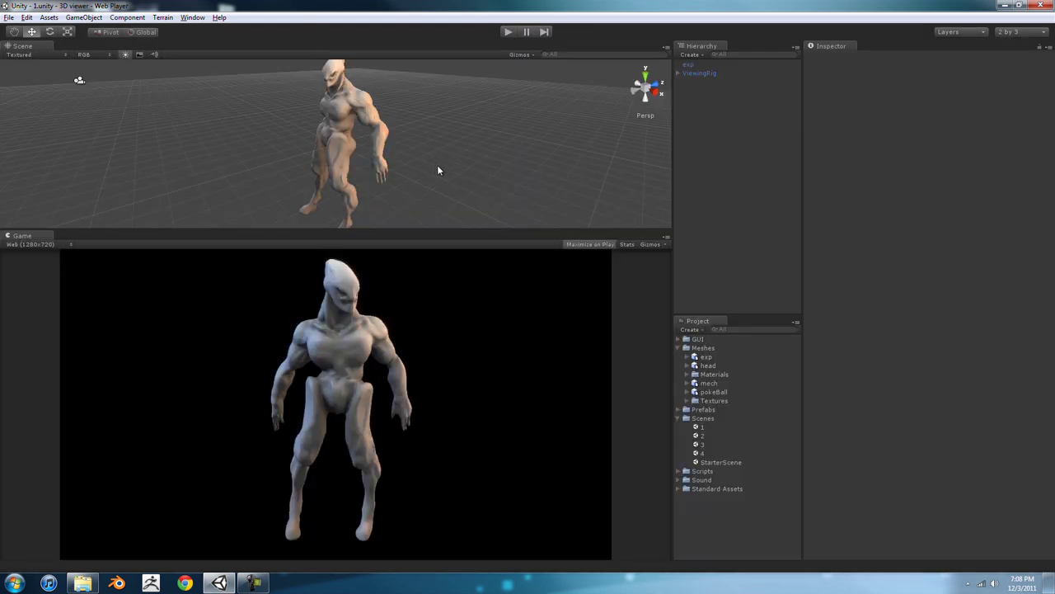
Step: Examine the character together with the lights, camera and audio sources placed around it in the scene
right_click_drag(488, 121, 383, 87, "alt")
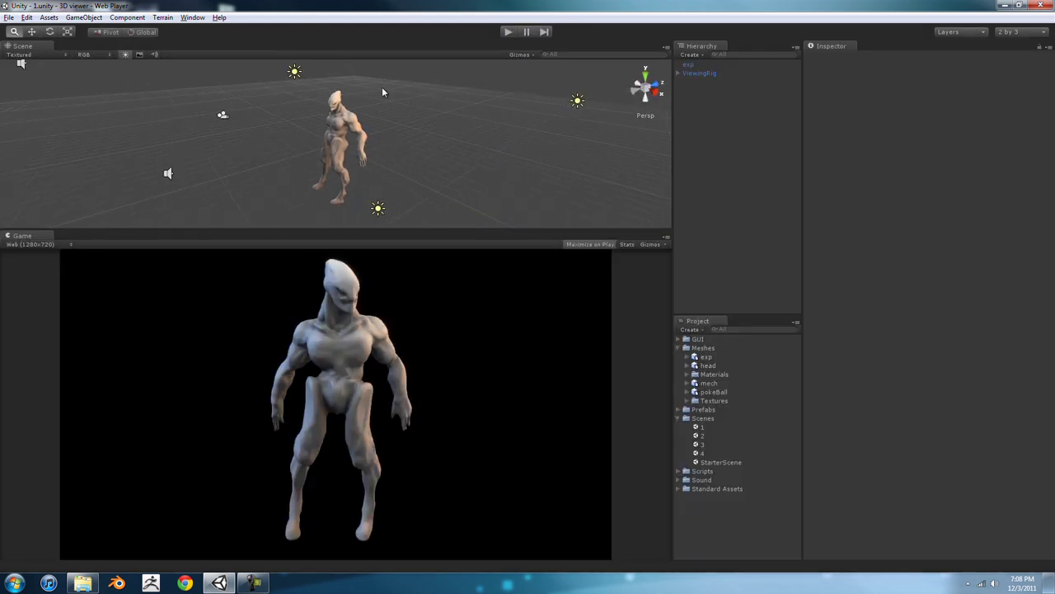
left_click_drag(382, 91, 322, 130, "alt")
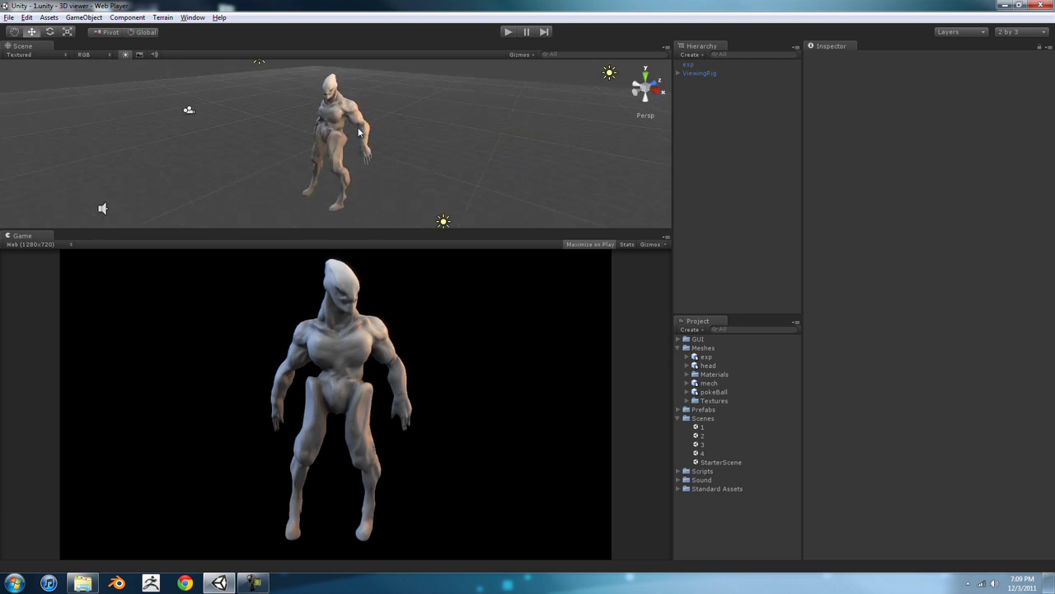
left_click_drag(388, 94, 652, 99, "alt")
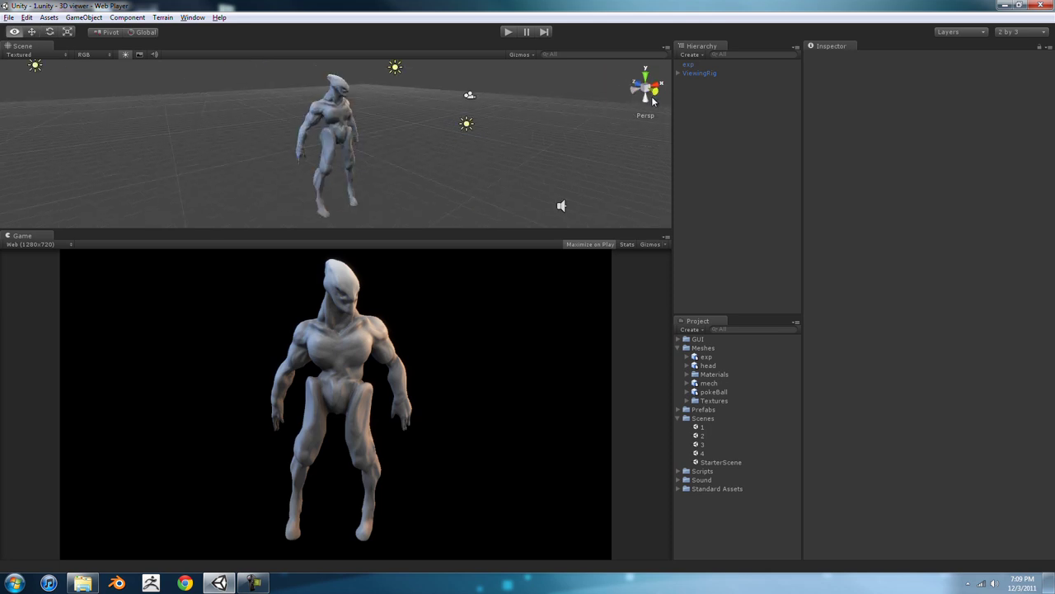
left_click_drag(299, 145, 241, 121, "alt")
left_click_drag(472, 119, 533, 131, "alt")
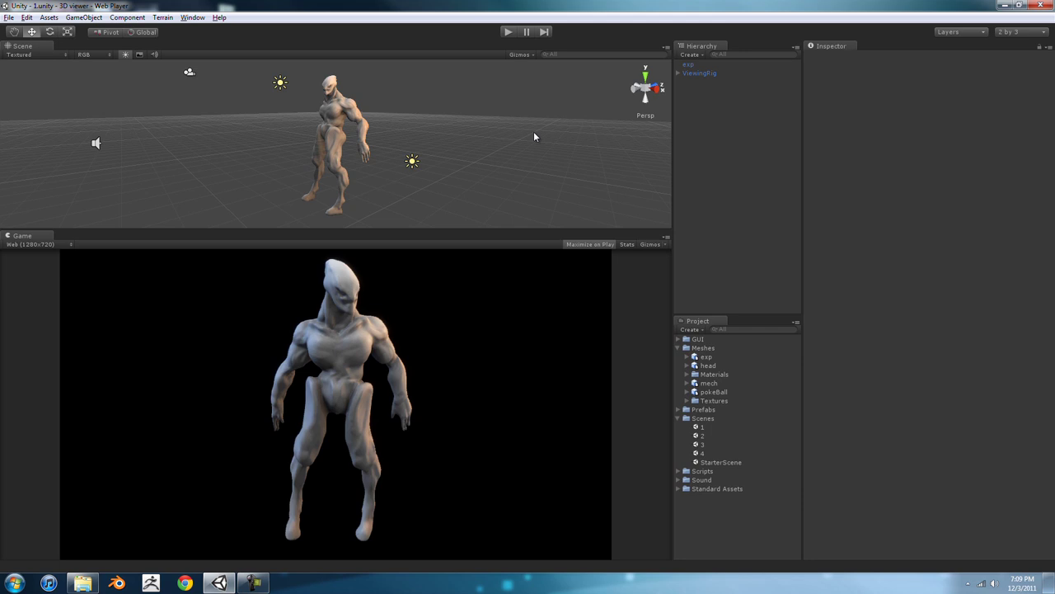
left_click_drag(427, 131, 360, 109, "alt")
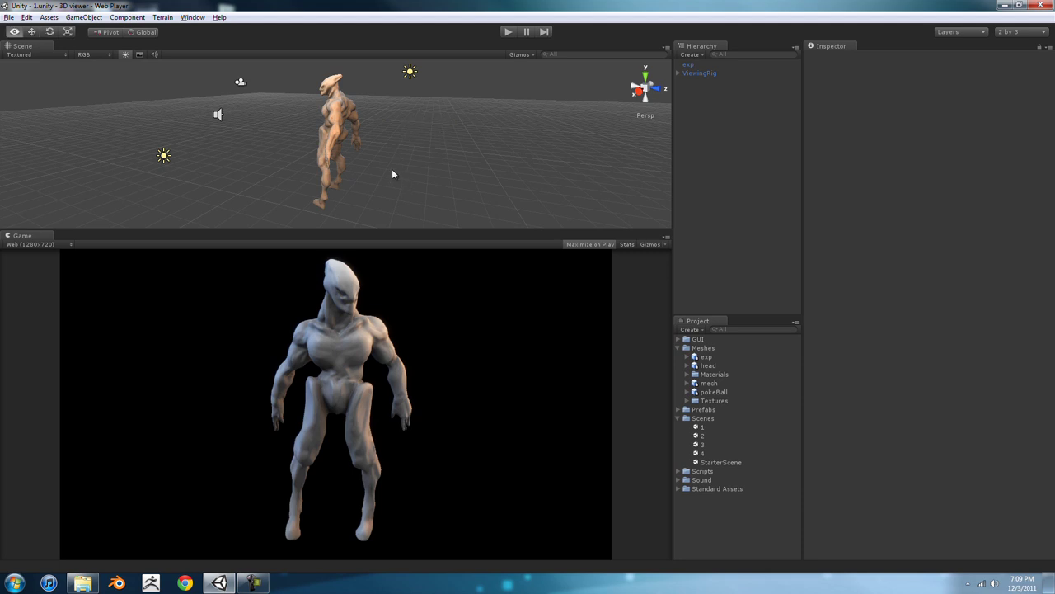
left_click_drag(392, 169, 340, 154, "alt")
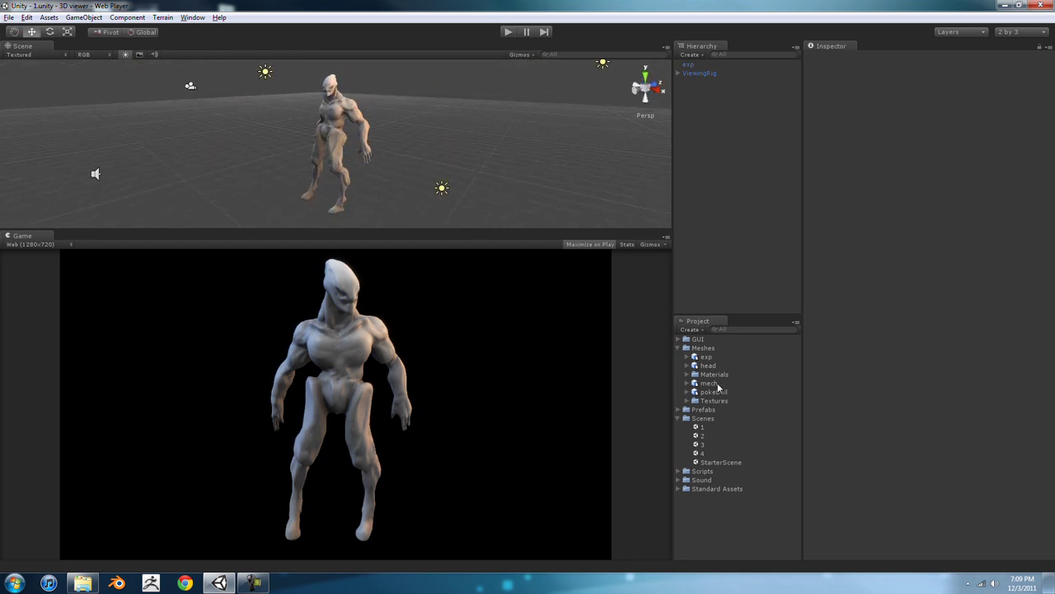
Step: Look through the project's Scenes and GUI folders
left_click(679, 418)
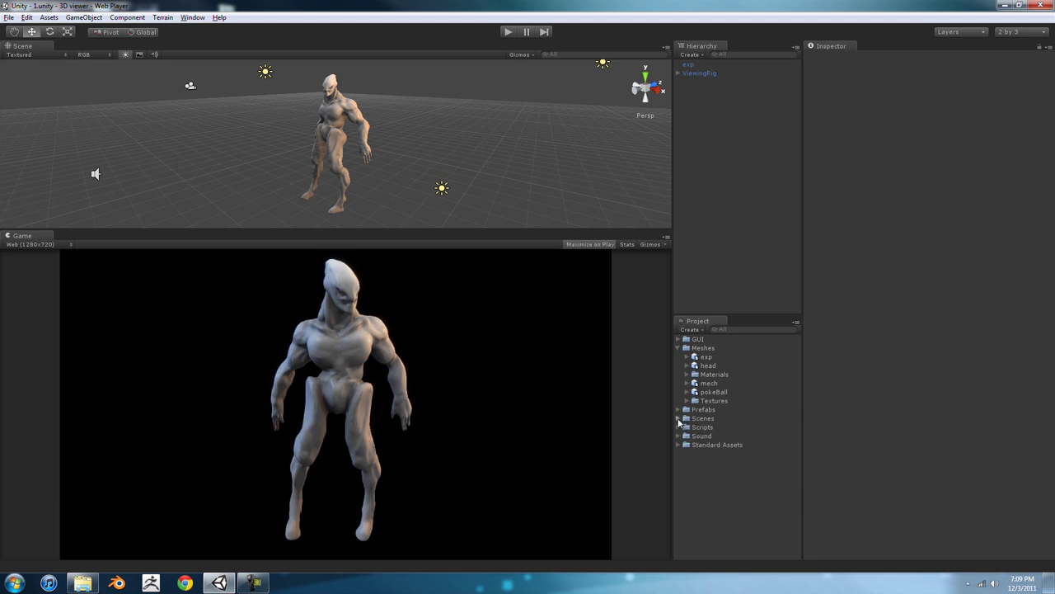
left_click(679, 419)
left_click(678, 339)
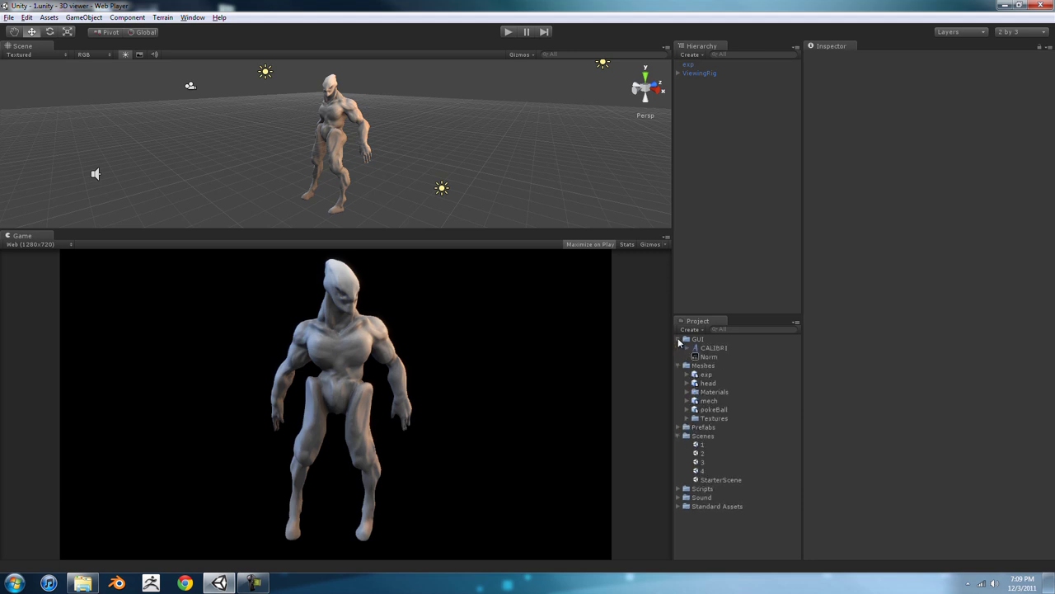
left_click(677, 339)
Step: Expand ViewingRig to review its child objects and Pan script settings, and inspect the components on its Main Camera
left_click(703, 75)
left_click(679, 74)
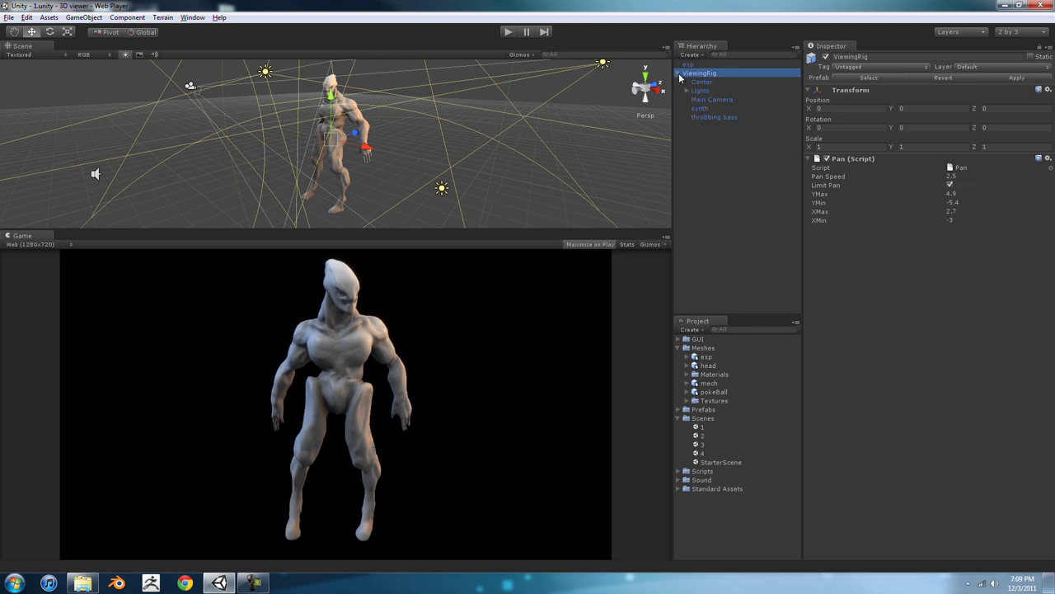
left_click(414, 142)
left_click_drag(413, 142, 595, 124, "alt")
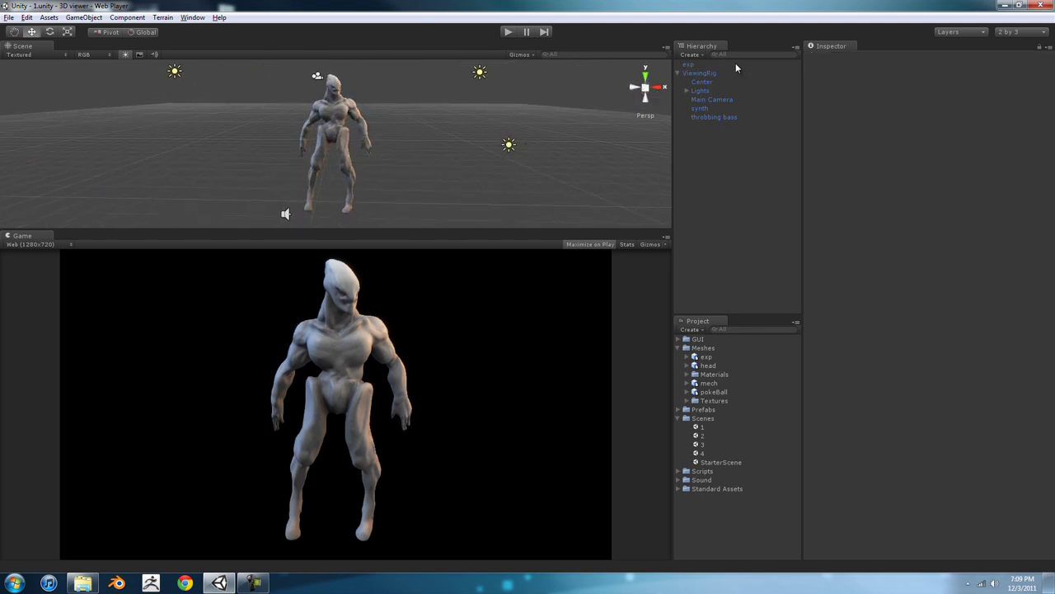
left_click(703, 71)
left_click_drag(490, 140, 428, 142, "alt")
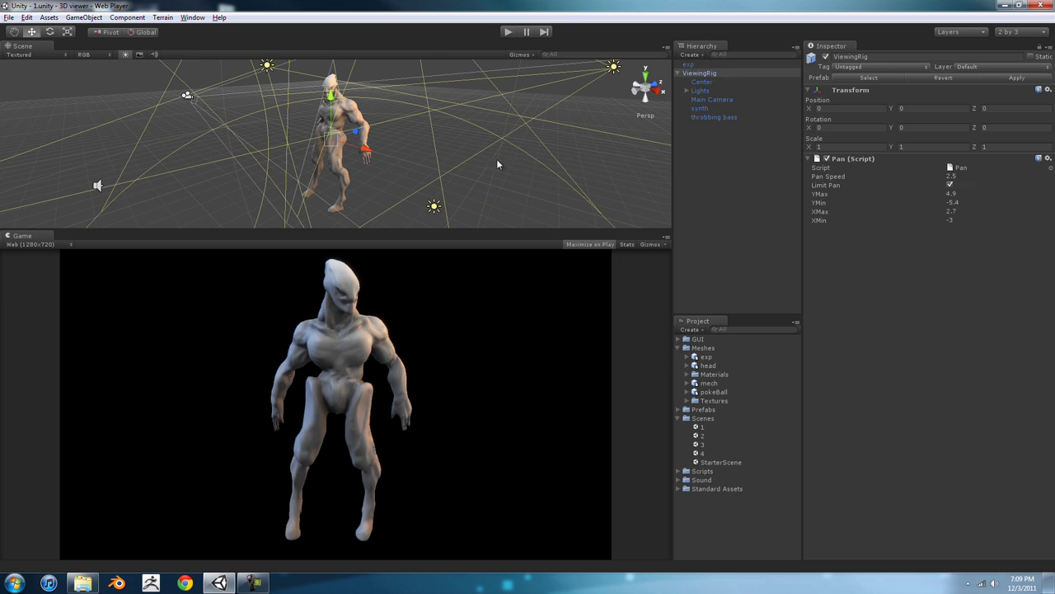
left_click_drag(496, 164, 362, 142, "alt")
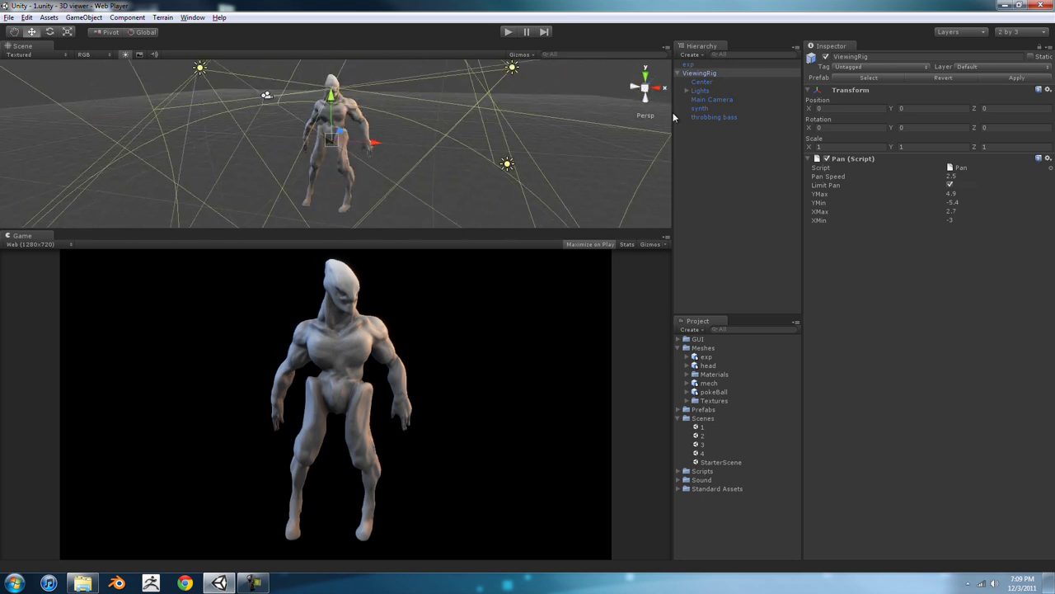
left_click(719, 100)
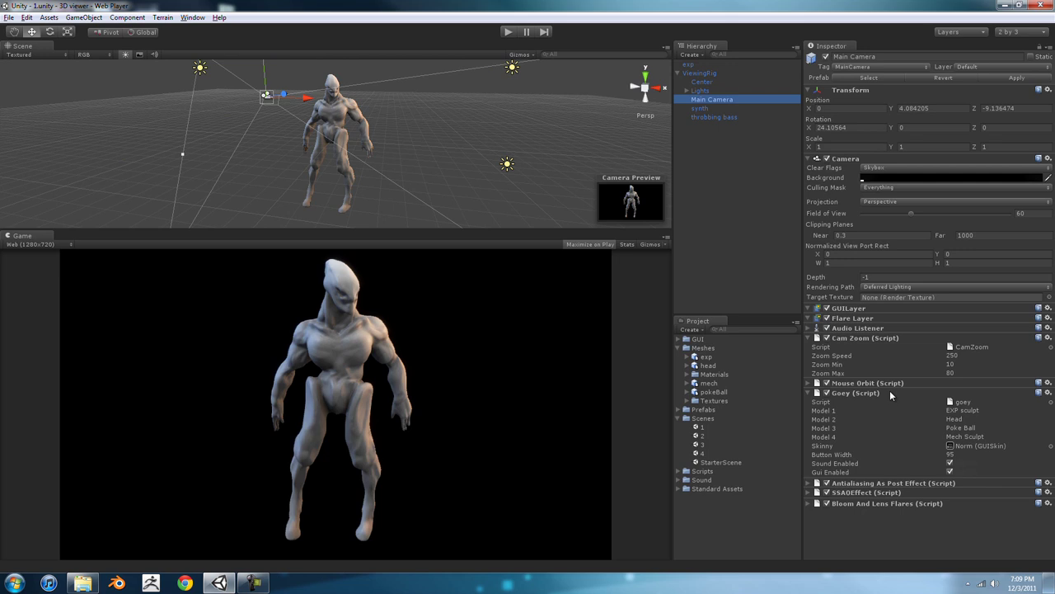
Step: Open the Main Camera's Goey script for editing in MonoDevelop and reposition the editor window
right_click(846, 393)
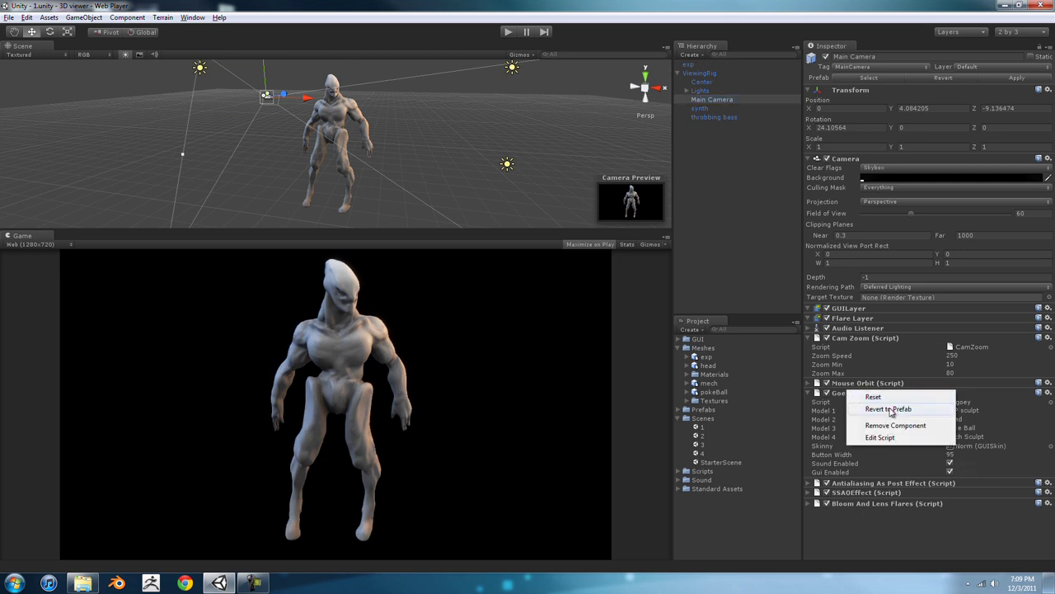
left_click(882, 437)
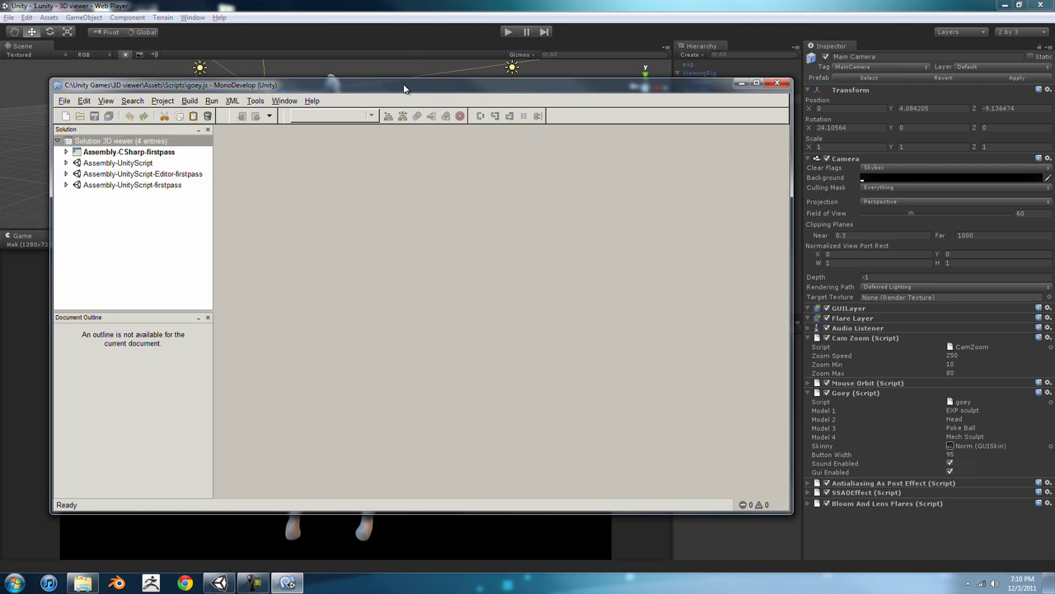
left_click_drag(391, 89, 294, 90)
left_click_drag(689, 323, 634, 322)
left_click_drag(443, 80, 522, 73)
left_click_drag(715, 264, 684, 264)
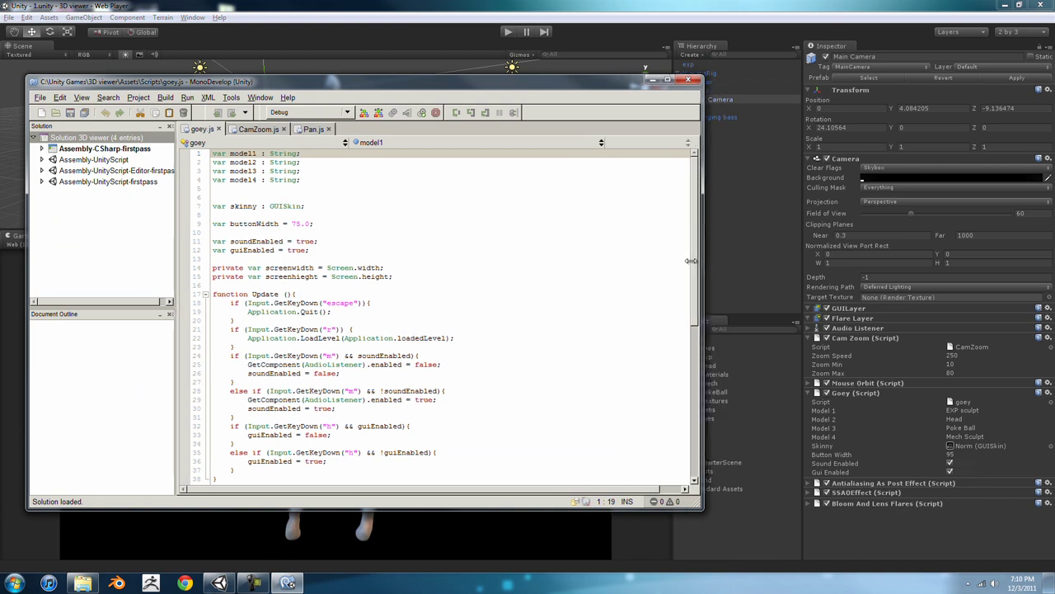
Step: Declare a String variable named model5 directly below model4 in goey.js
left_click(324, 188)
type("var")
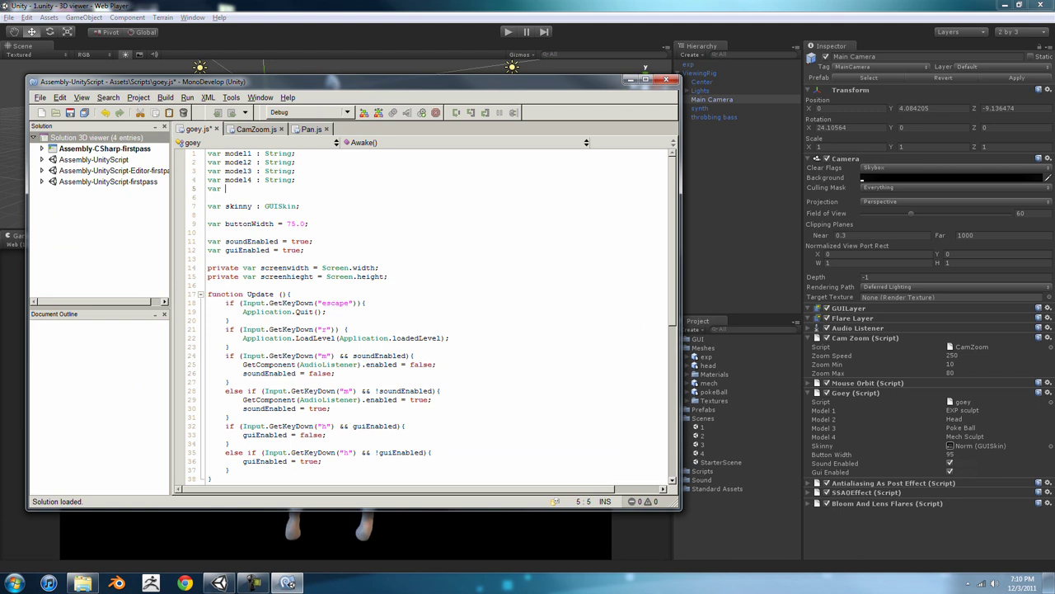
type(" model5 : String")
Step: Duplicate the model4 GUI button block directly below itself in the OnGUI function
scroll(292, 262, "down", 11)
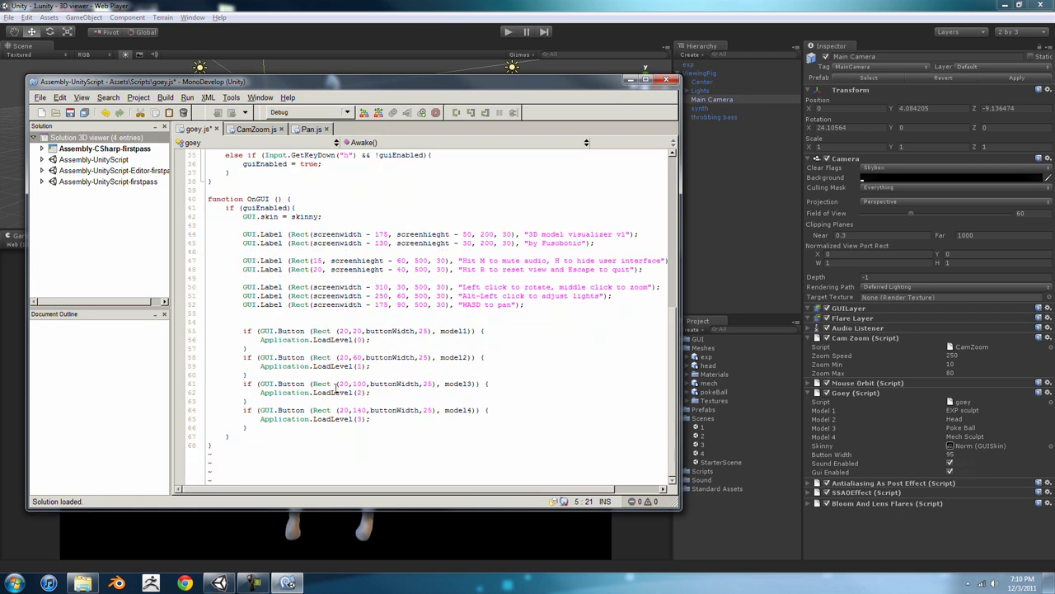
left_click_drag(244, 410, 271, 425)
key("ctrl+c")
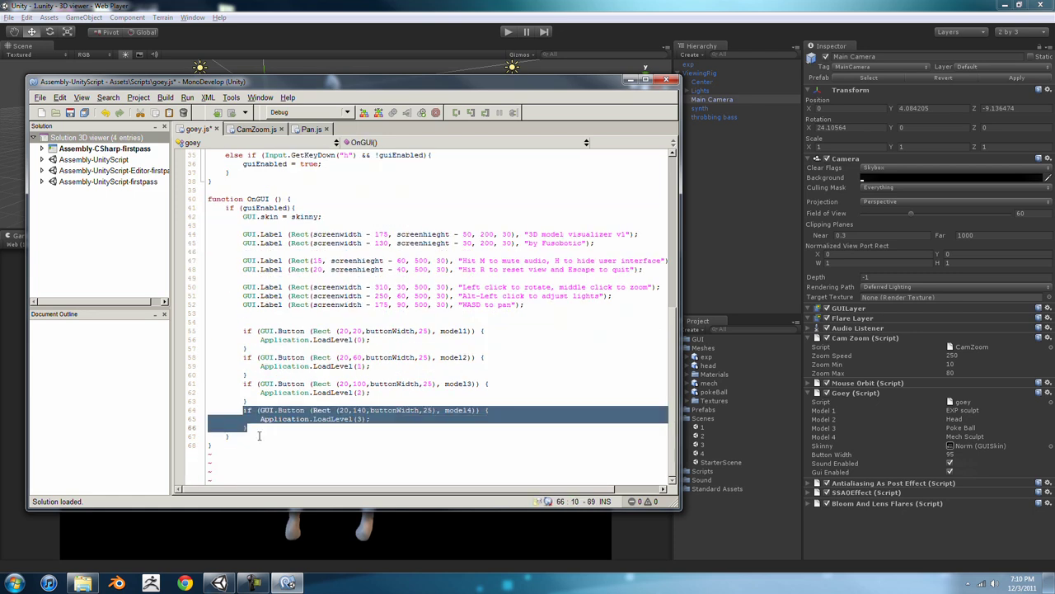
left_click(258, 436)
key("Up")
key("Return")
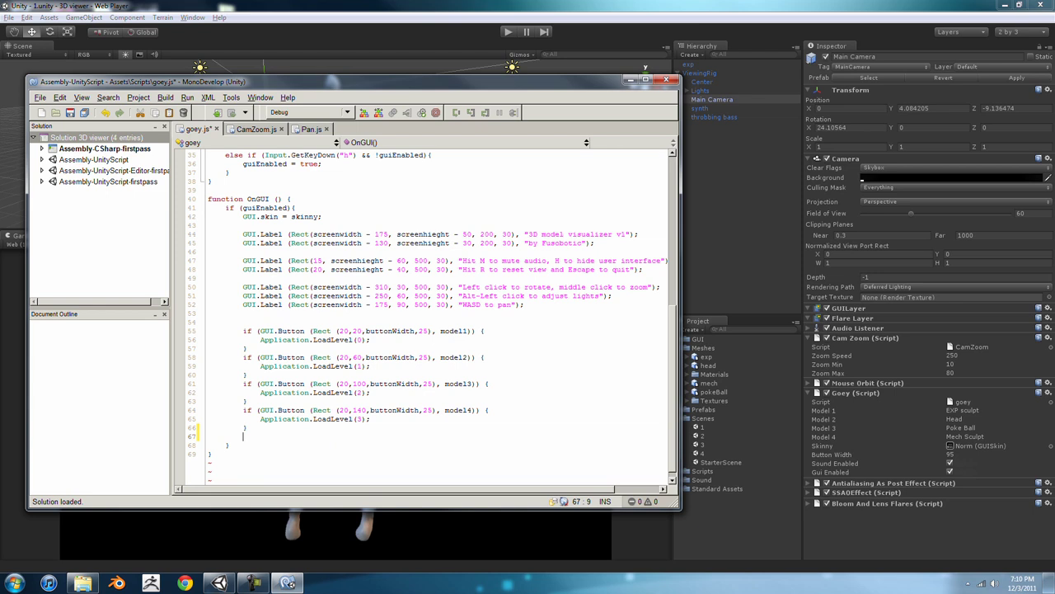
key("ctrl+v")
Step: Set the vertical position of the duplicated GUI button to 180
left_click(367, 436)
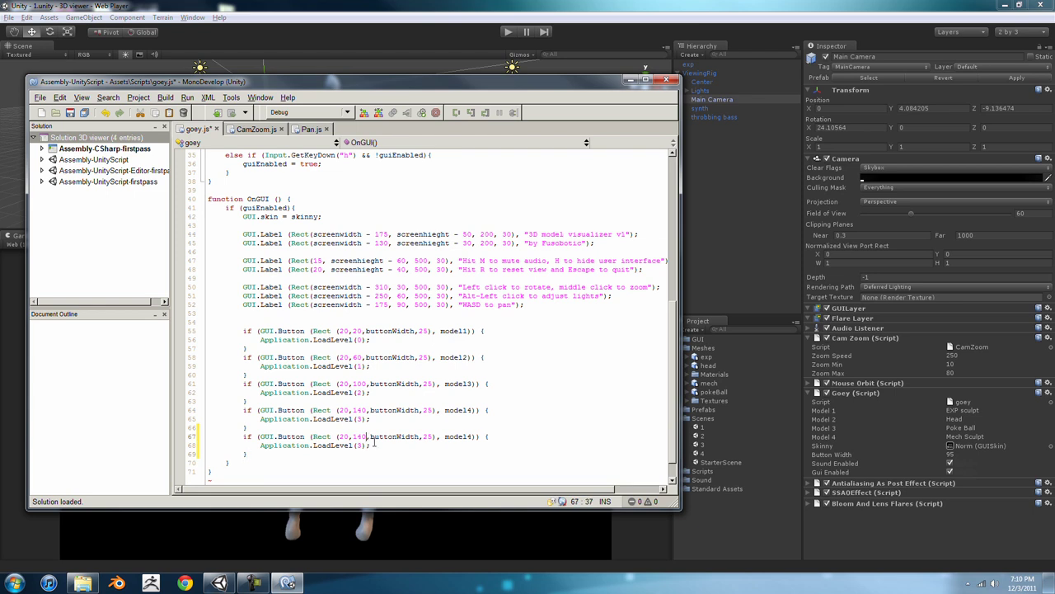
key("BackSpace")
key("BackSpace")
type("80")
double_click(358, 436)
left_click_drag(357, 409, 367, 410)
left_click(382, 427)
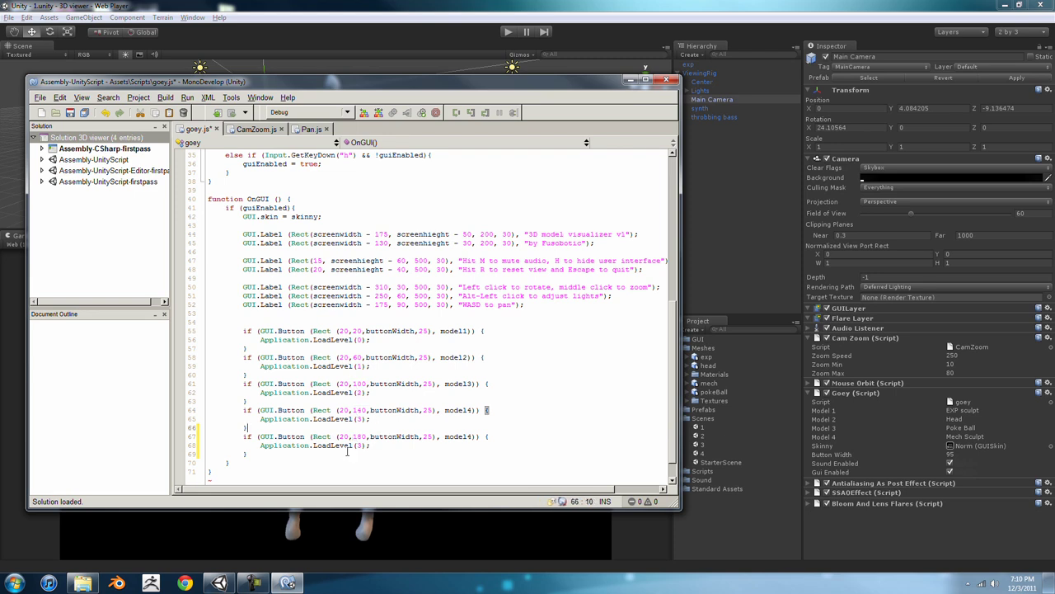
Step: Change the duplicated button's label variable to model5 and its load call to Application.LoadLevel(4)
left_click(434, 436)
left_click(475, 437)
left_click(556, 436)
left_click(360, 445)
left_click(393, 448)
left_click_drag(399, 83, 356, 86)
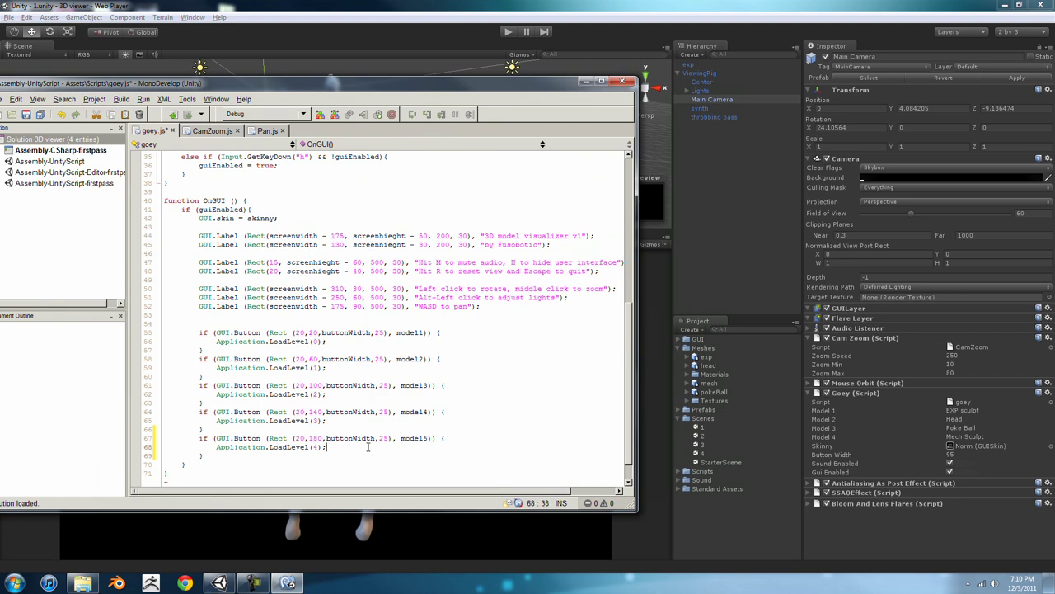
Step: Review the new button code in OnGUI and save goey.js
scroll(371, 453, "down", 1)
scroll(354, 404, "up", 3)
scroll(341, 374, "down", 3)
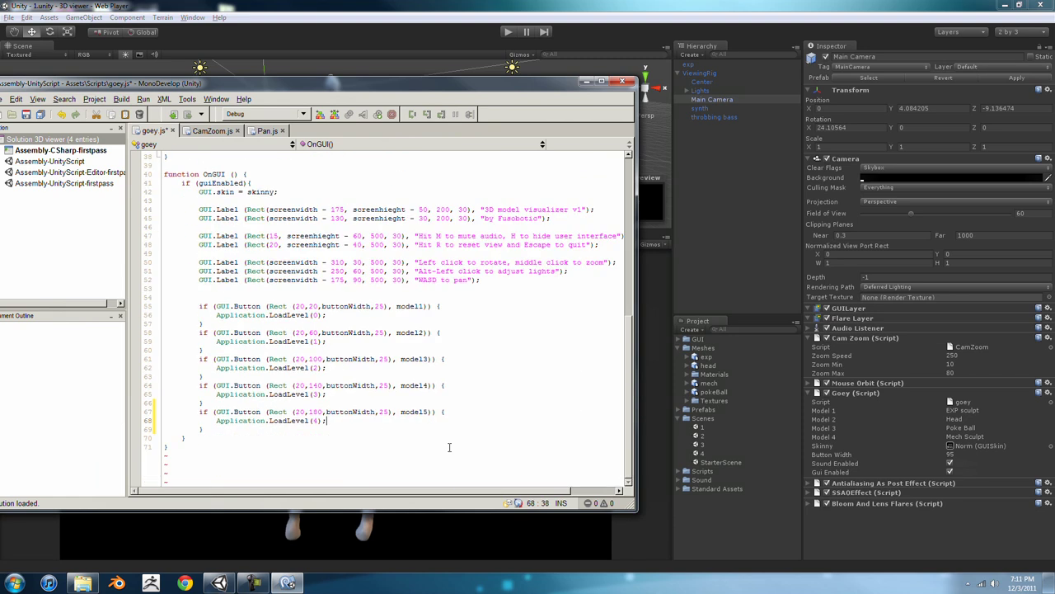
left_click(350, 428)
left_click(404, 421)
left_click_drag(277, 84, 419, 85)
key("ctrl+s")
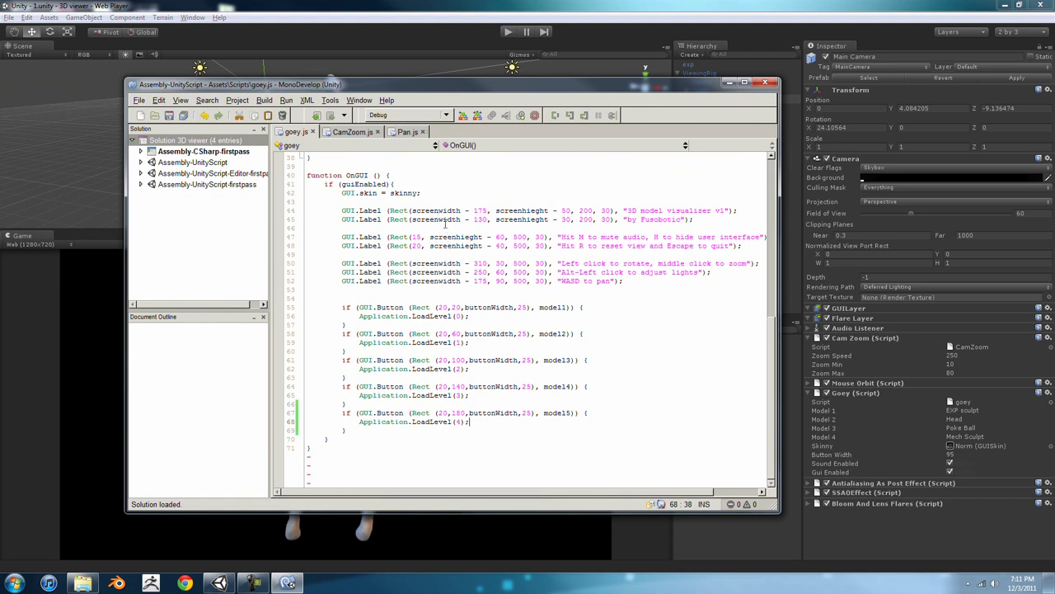
Step: Switch back to Unity, run the viewer to check its button list, and stop playback
key("alt+Tab")
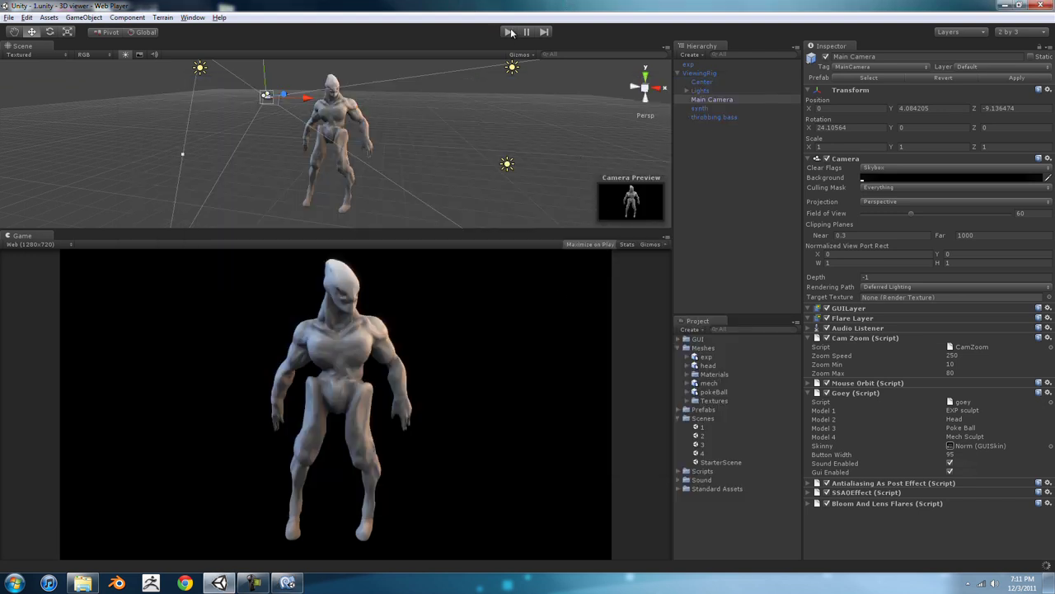
key("ctrl+p")
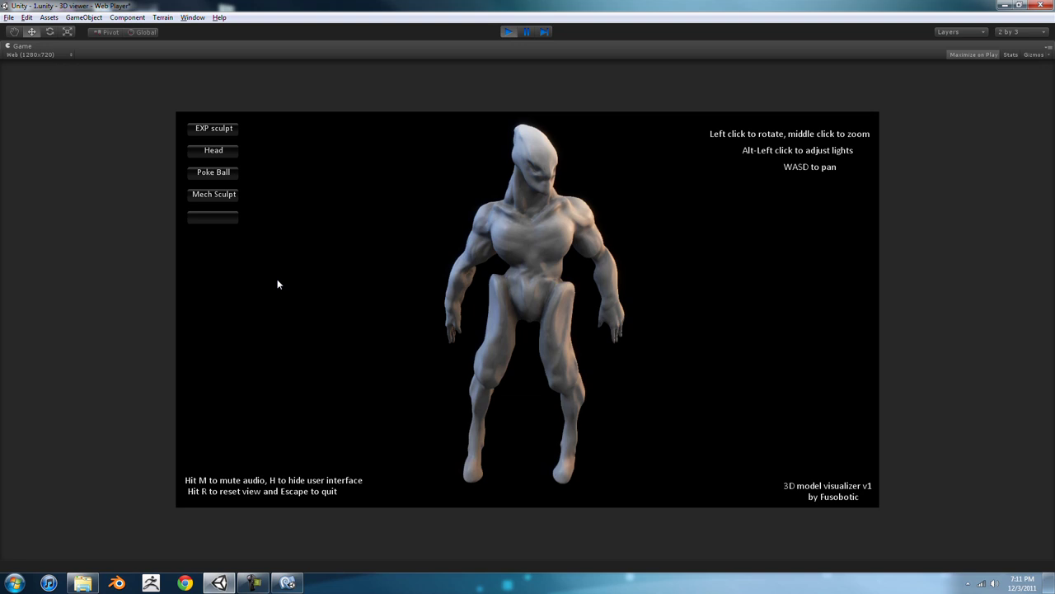
key("ctrl+p")
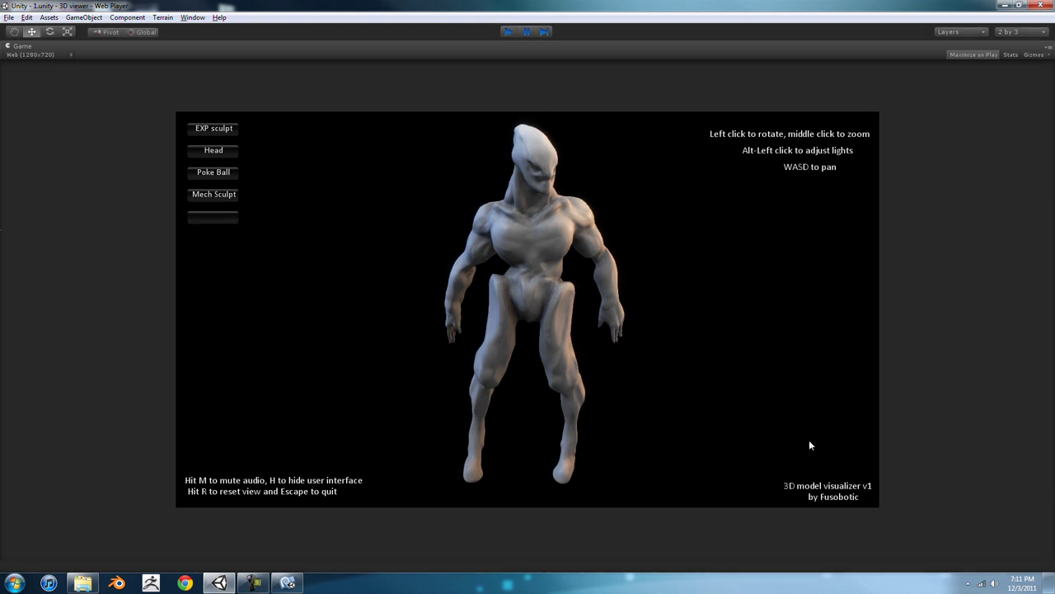
Step: Set the Model 5 name in the Main Camera's Goey script to "Model 5"
left_click(960, 439)
right_click(958, 441)
left_click(962, 447)
left_click(968, 446)
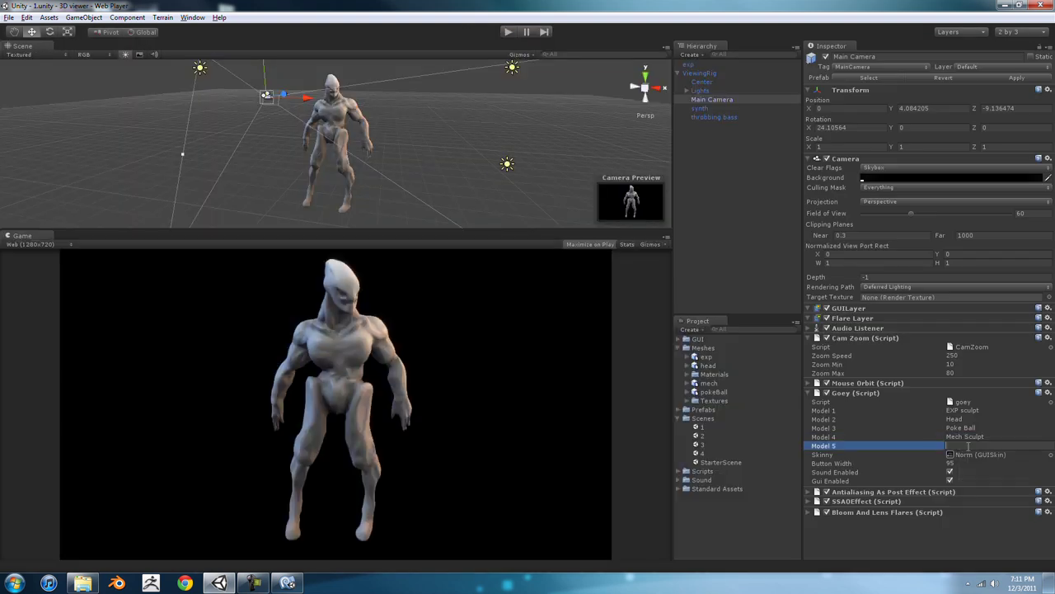
type("Model 5")
key("Return")
Step: Run the viewer, try loading a level with the Model 5 button, and stop playback
left_click(506, 33)
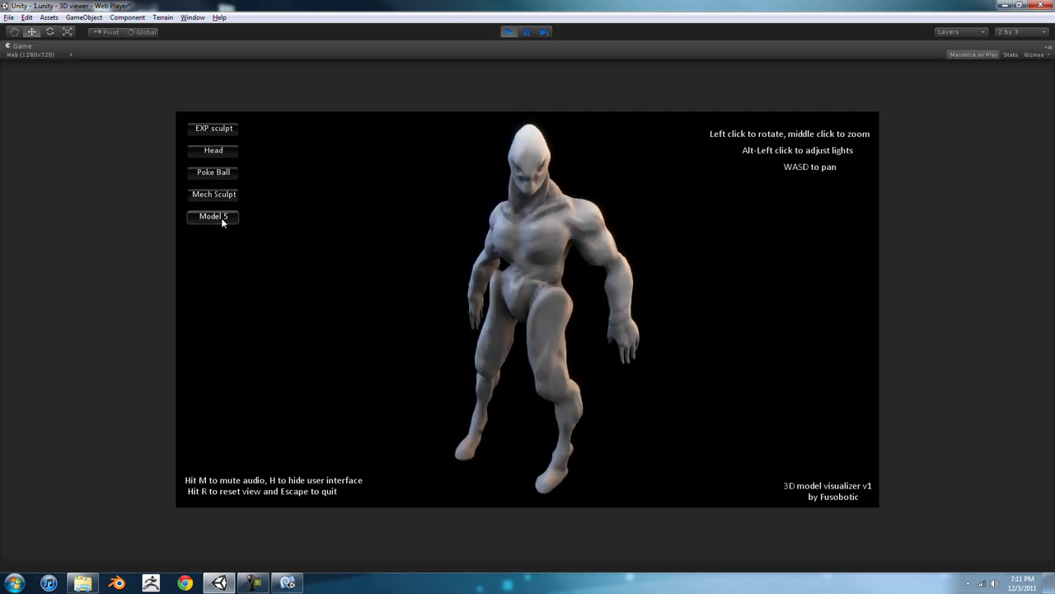
left_click(221, 217)
mouse_move(1054, 196)
left_mouse_down()
mouse_move(676, 198)
mouse_move(1054, 201)
left_mouse_up()
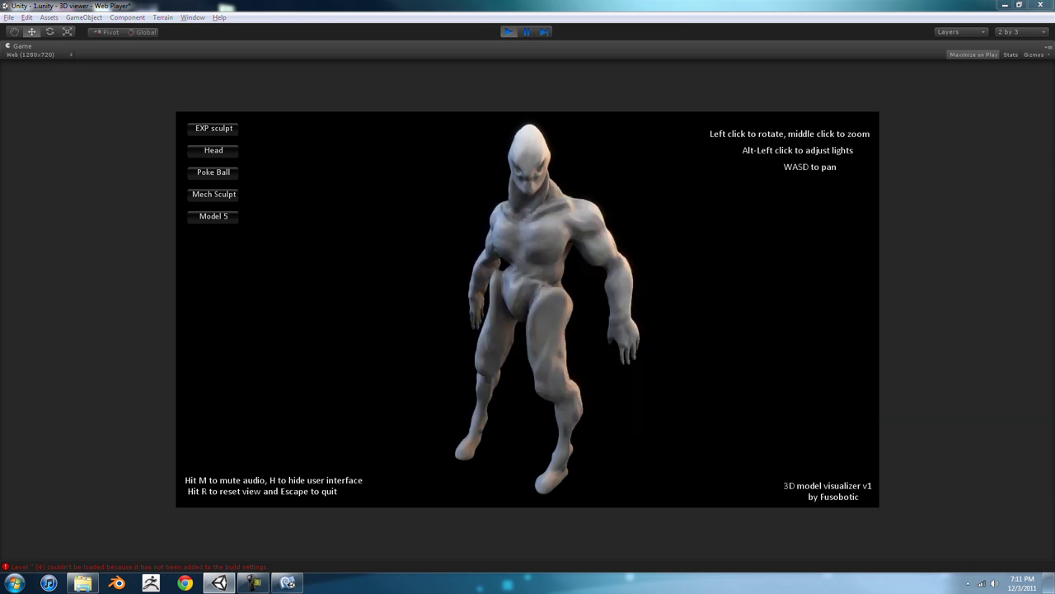
left_click(502, 34)
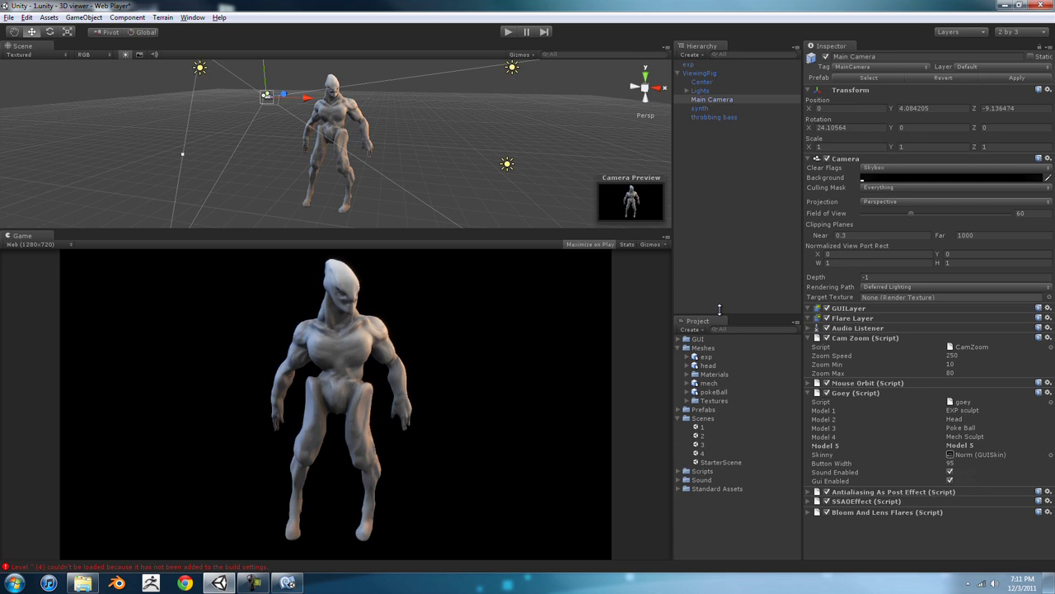
Step: Open StarterScene without saving the changes to scene 1, and save it in the Scenes folder as a new scene named 5
double_click(719, 464)
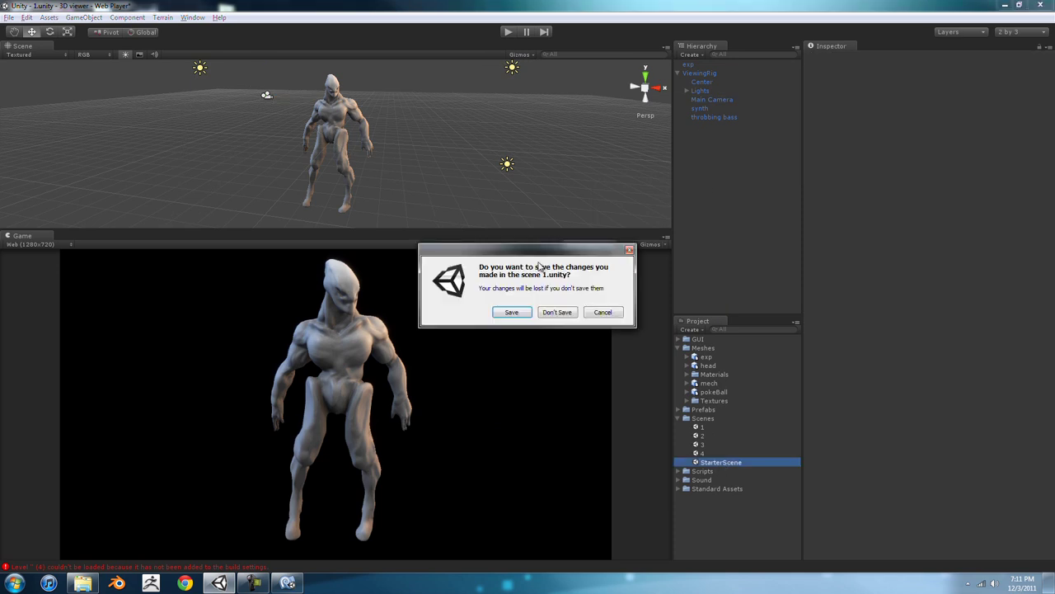
left_click(555, 311)
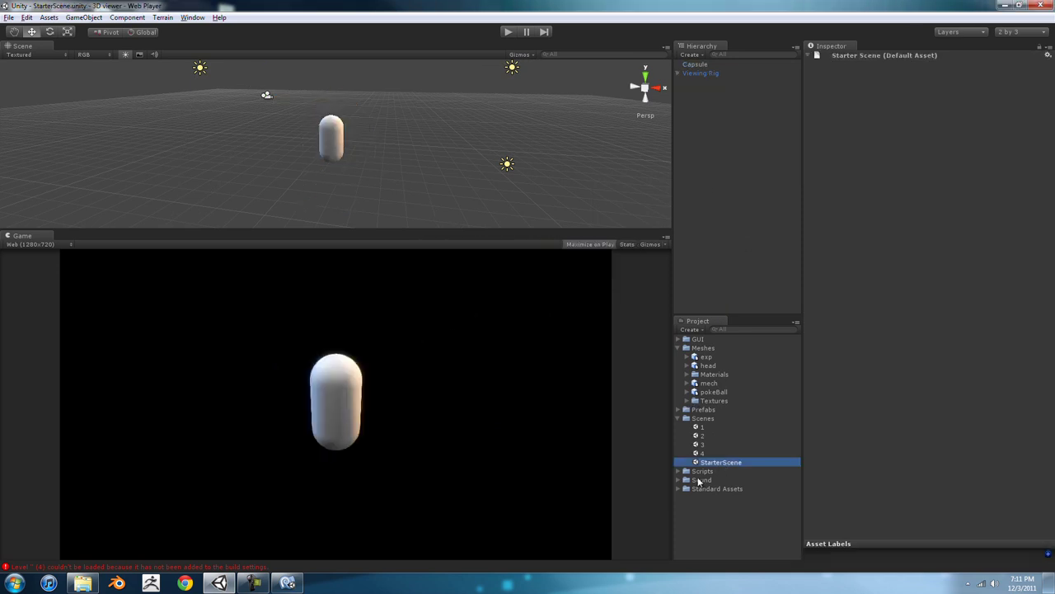
left_click(9, 17)
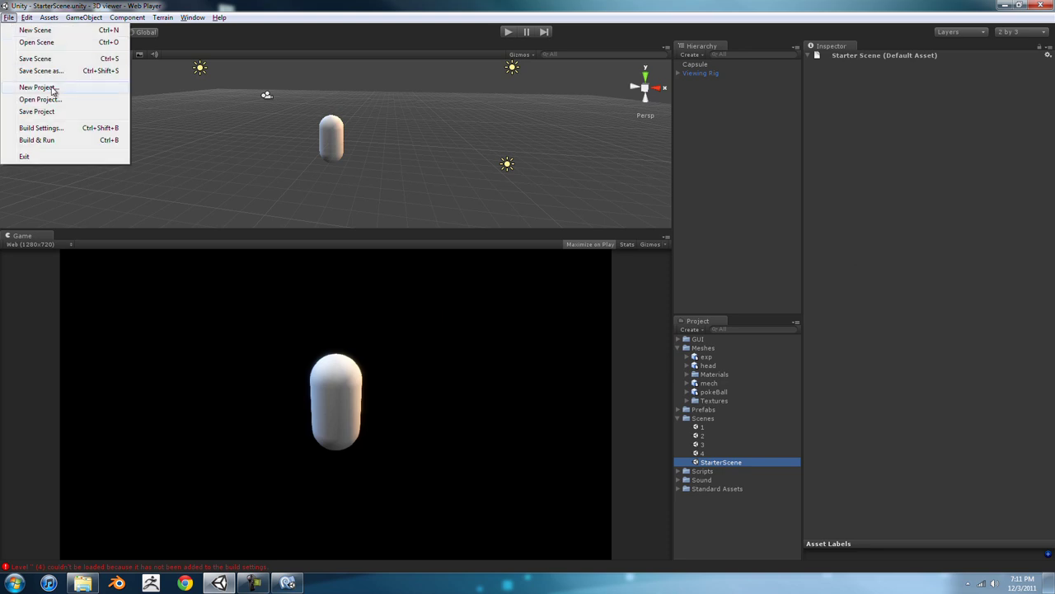
left_click(63, 76)
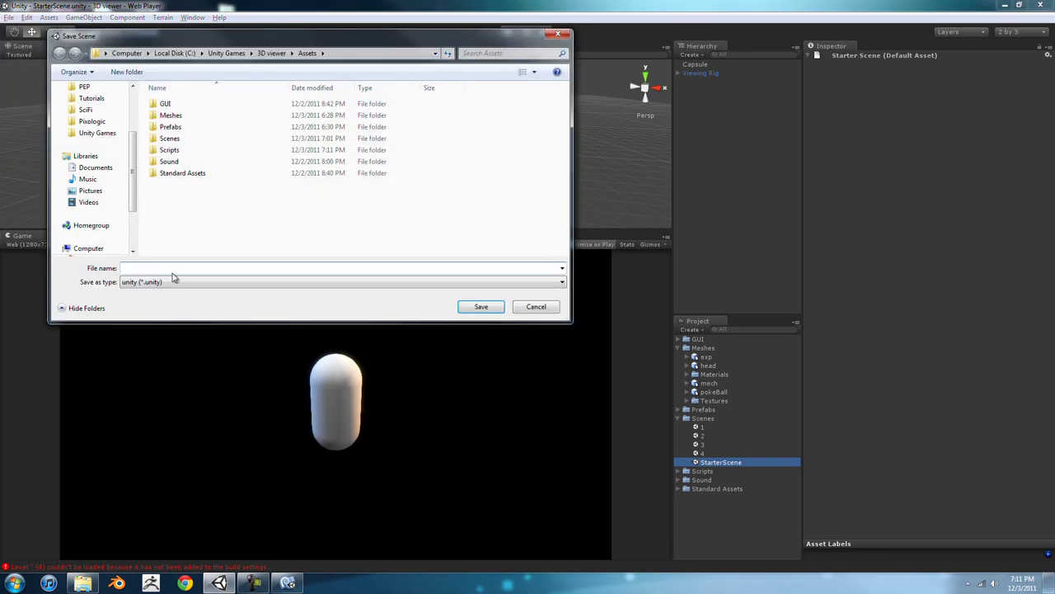
double_click(169, 137)
left_click(168, 266)
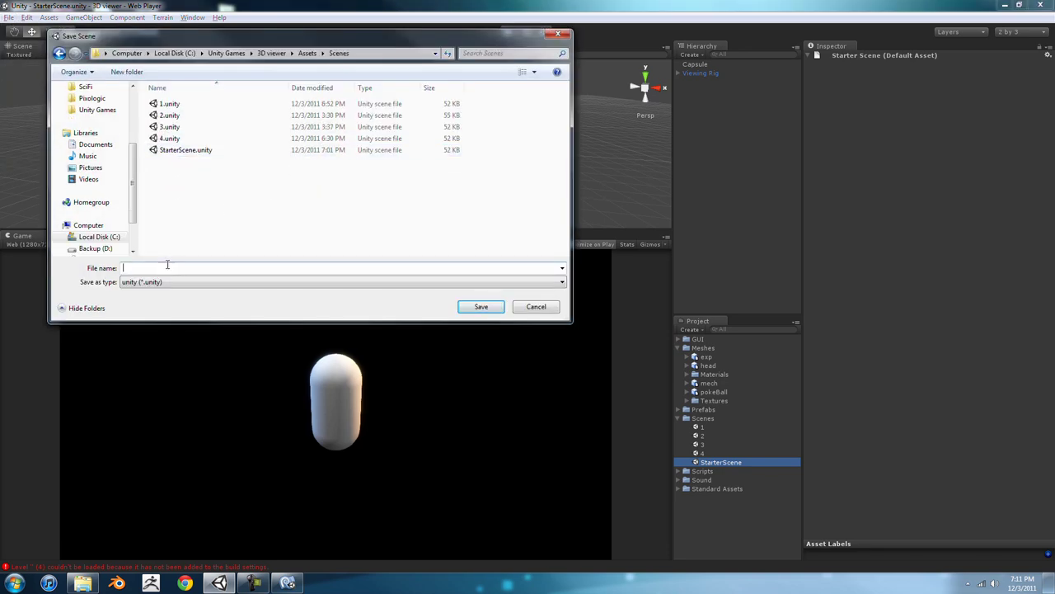
type("5")
left_click(482, 307)
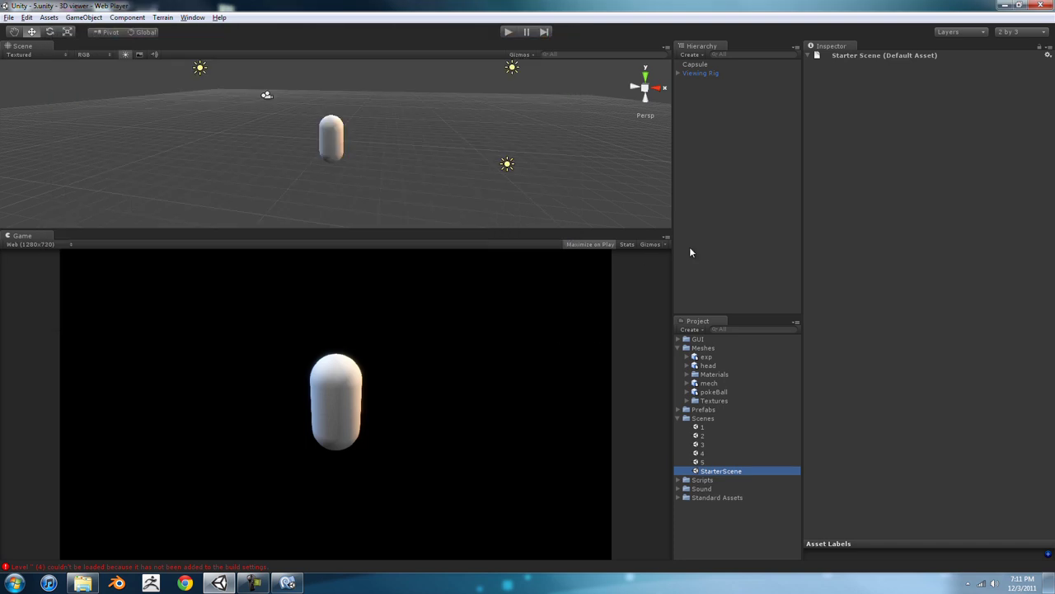
Step: Add the current scene 5 to the scenes included in the build settings
left_click(9, 17)
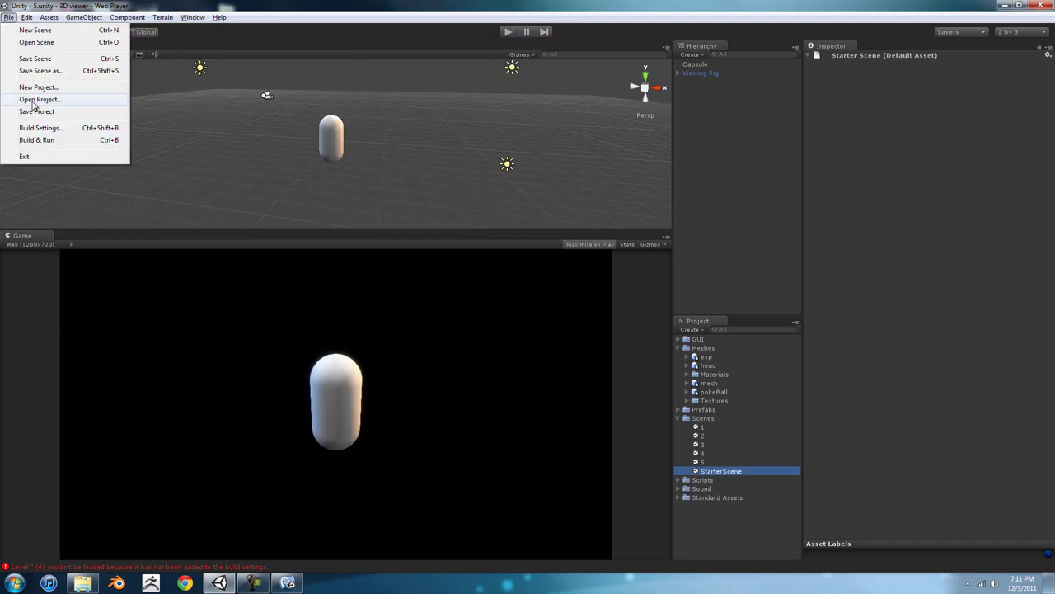
left_click(55, 129)
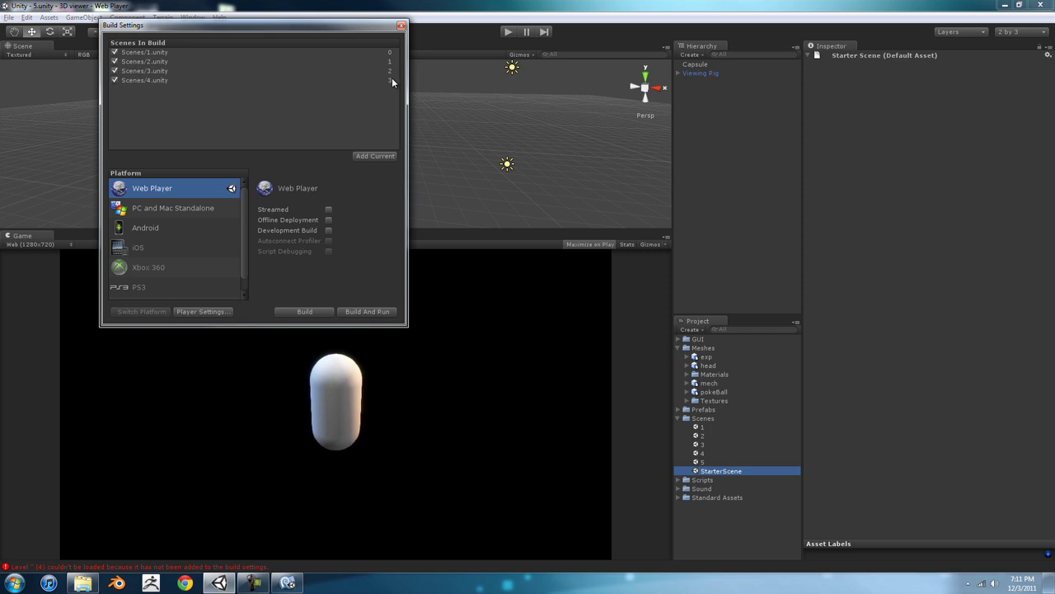
left_click(376, 156)
left_click_drag(338, 25, 396, 60)
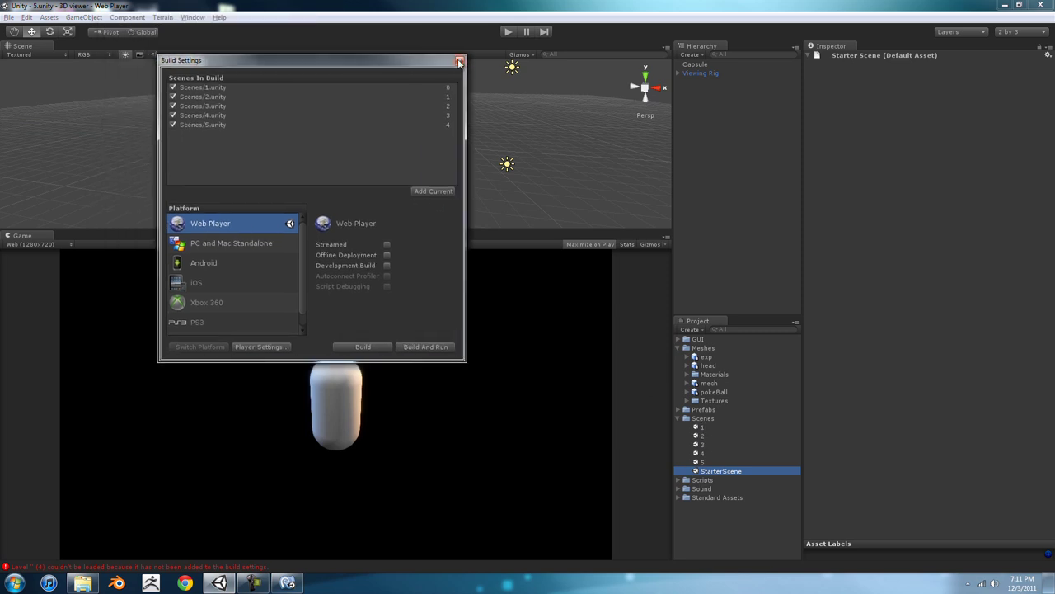
left_click(458, 61)
Step: Open scene 1, run the viewer to test loading the new scene with the fifth button, and stop playback
left_click_drag(389, 182, 429, 148, "alt")
scroll(388, 127, "up", 3, "alt")
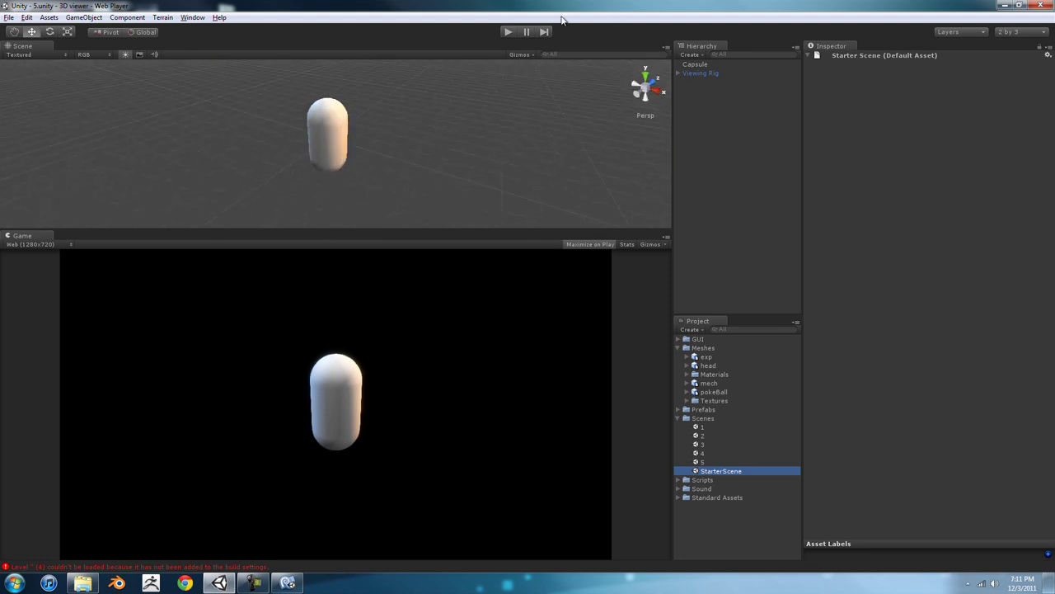
double_click(703, 427)
left_click(515, 33)
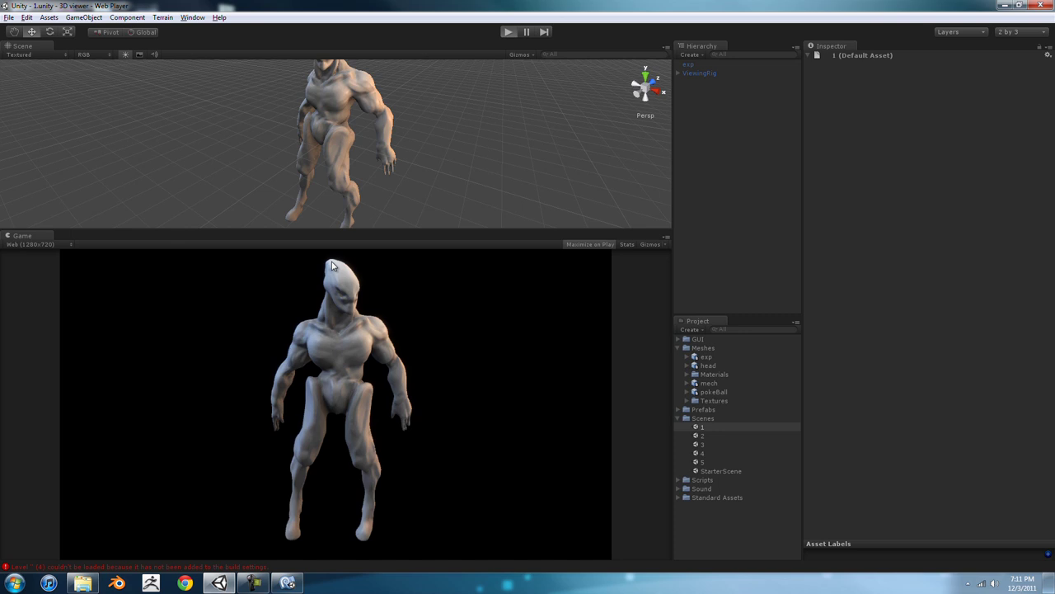
left_click(219, 216)
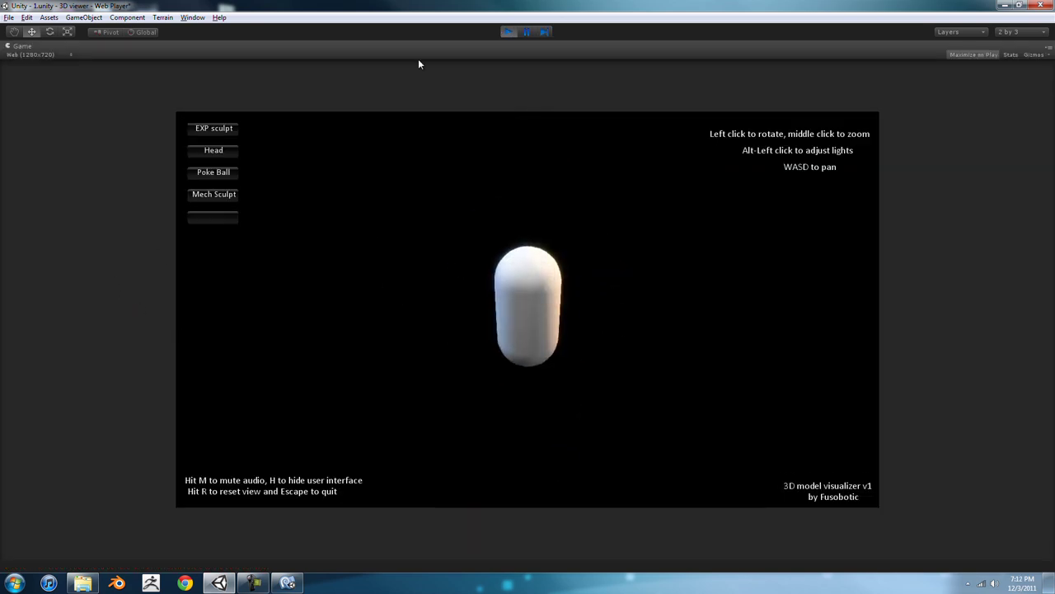
left_click(509, 32)
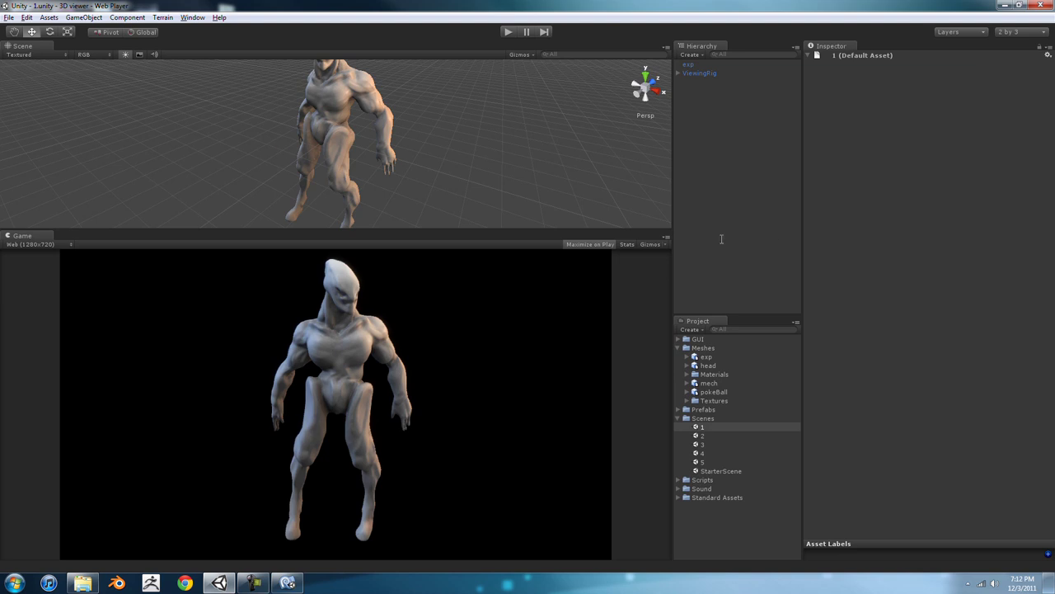
Step: Name Model 5 Capsule in the Goey script on ViewingRig's Main Camera and apply the change to the prefab
left_click(687, 75)
left_click(679, 74)
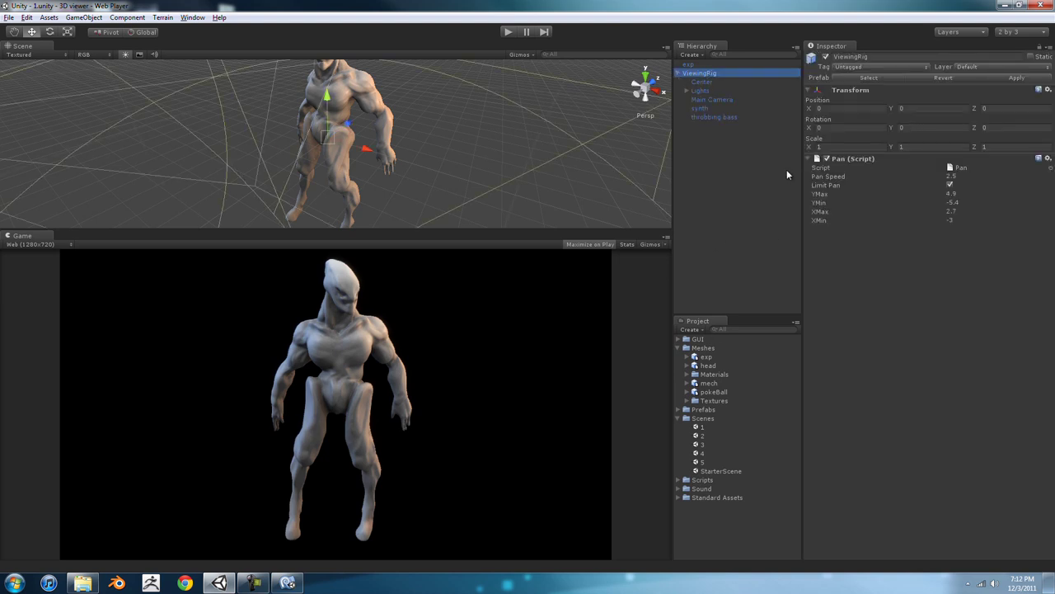
left_click(714, 100)
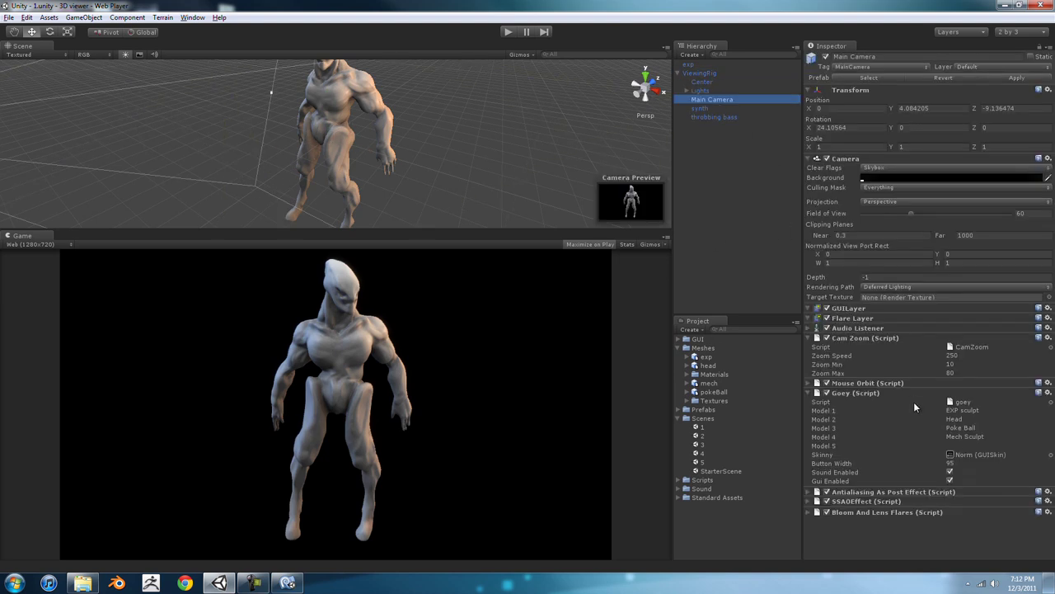
left_click(956, 446)
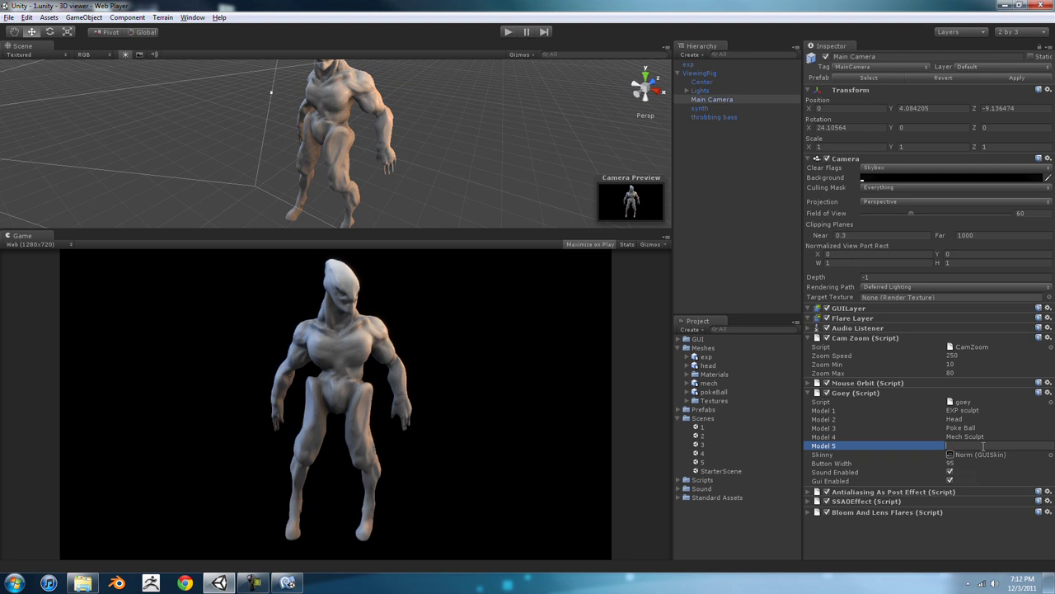
type("Capsule")
key("Return")
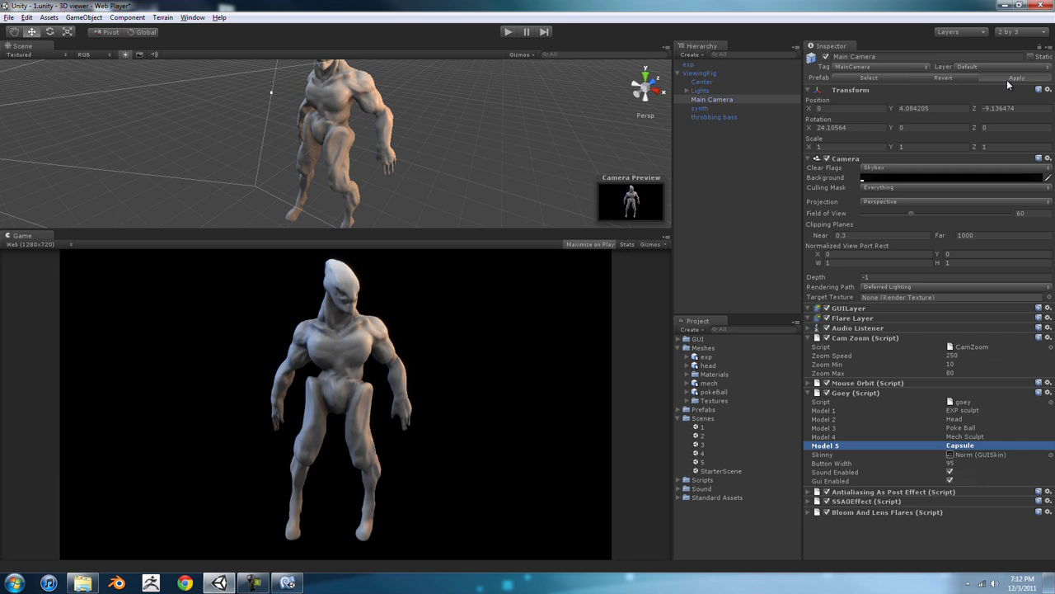
Step: Open scene 4 without saving the changes to scene 1, and run the viewer to load the Capsule model
double_click(705, 452)
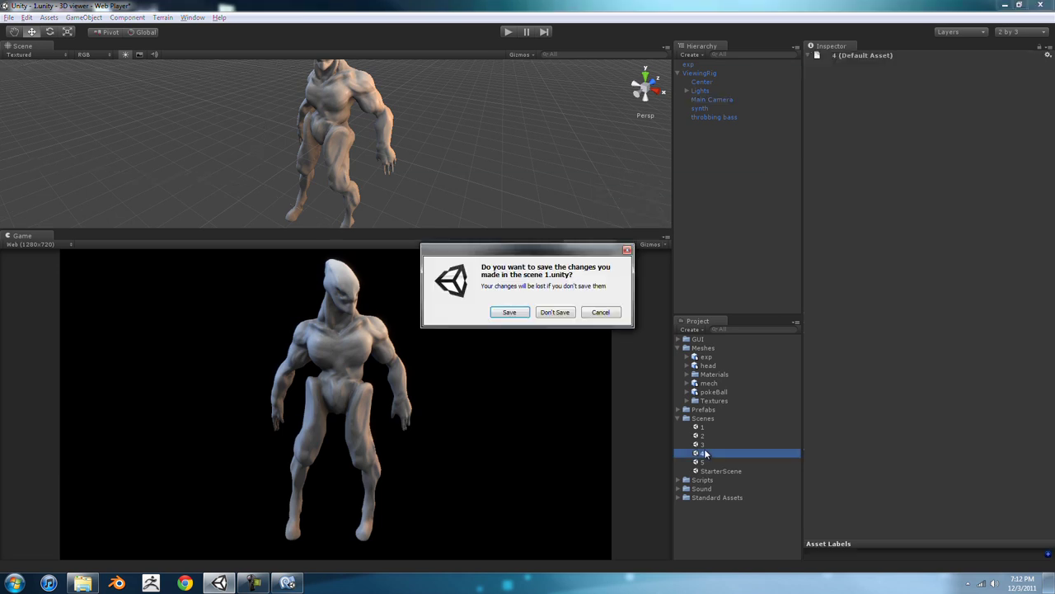
left_click(546, 315)
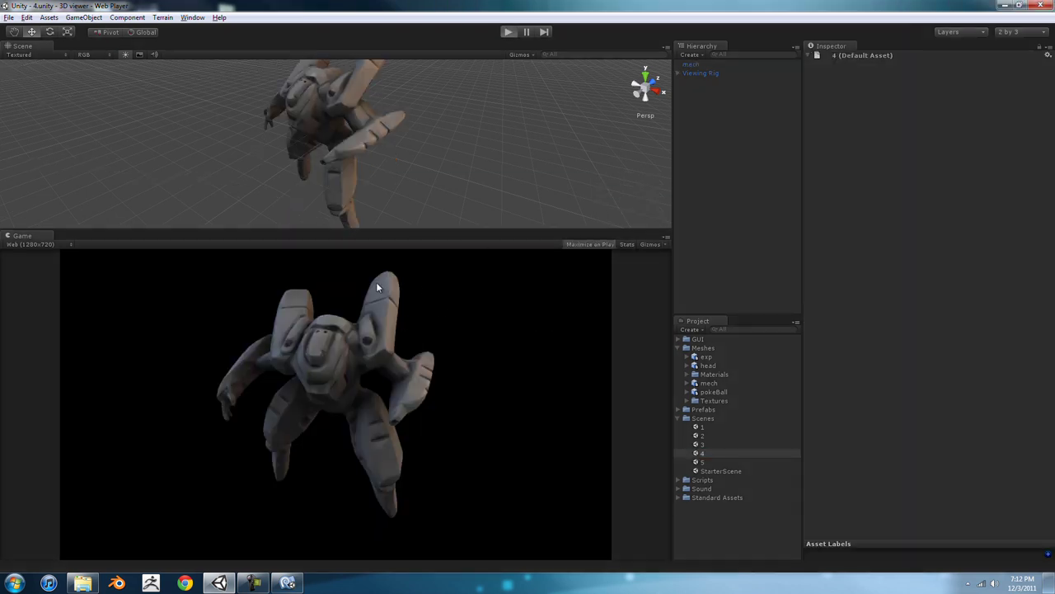
key("ctrl+p")
left_click(215, 217)
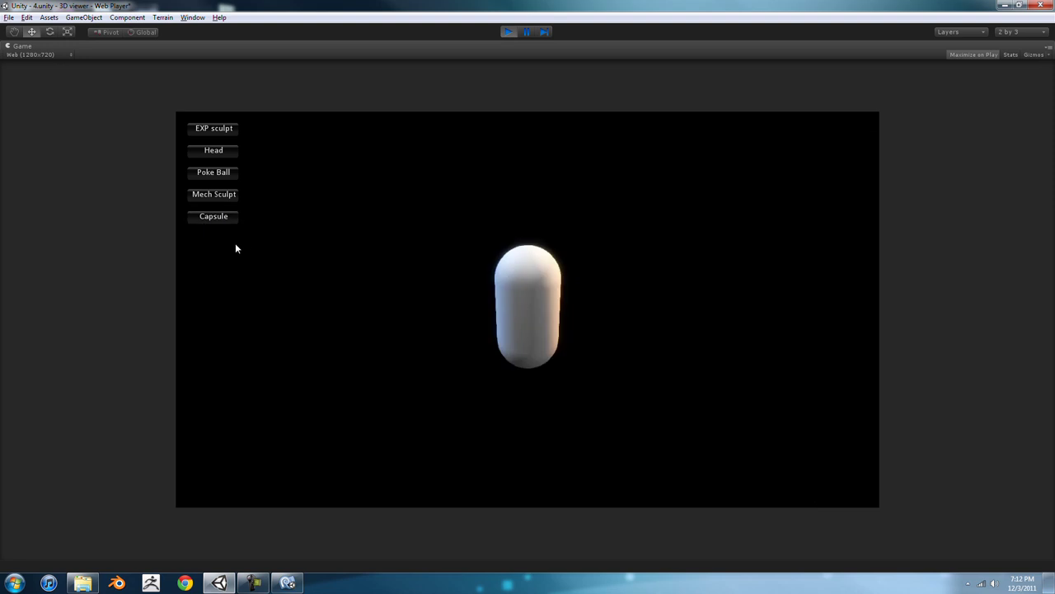
Step: Test the Poke Ball, Head, Capsule and EXP sculpt buttons, rotate the EXP sculpt model, and stop playback
left_click(221, 172)
left_click(220, 152)
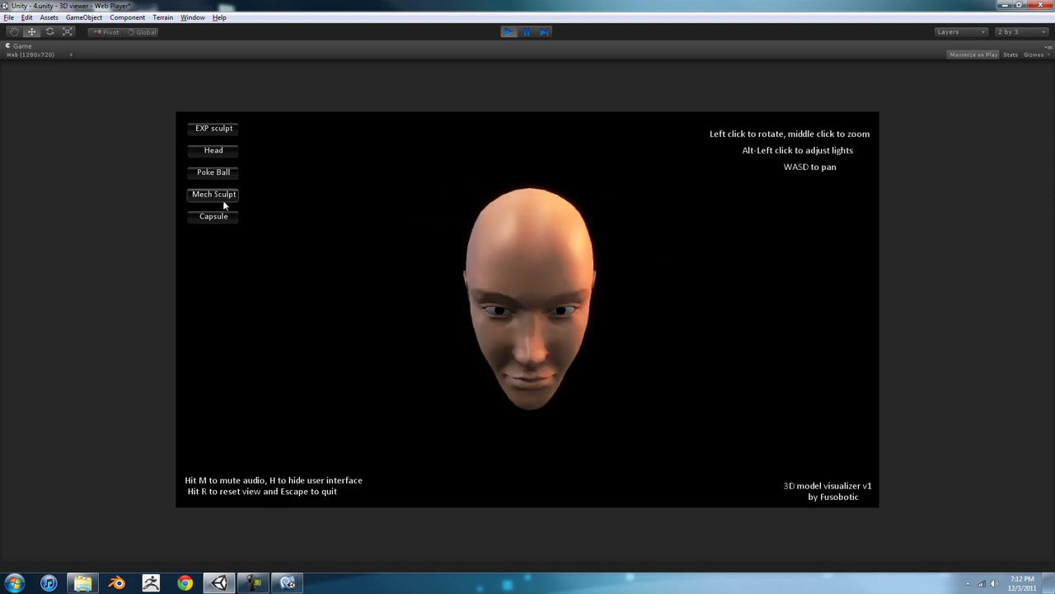
left_click(225, 217)
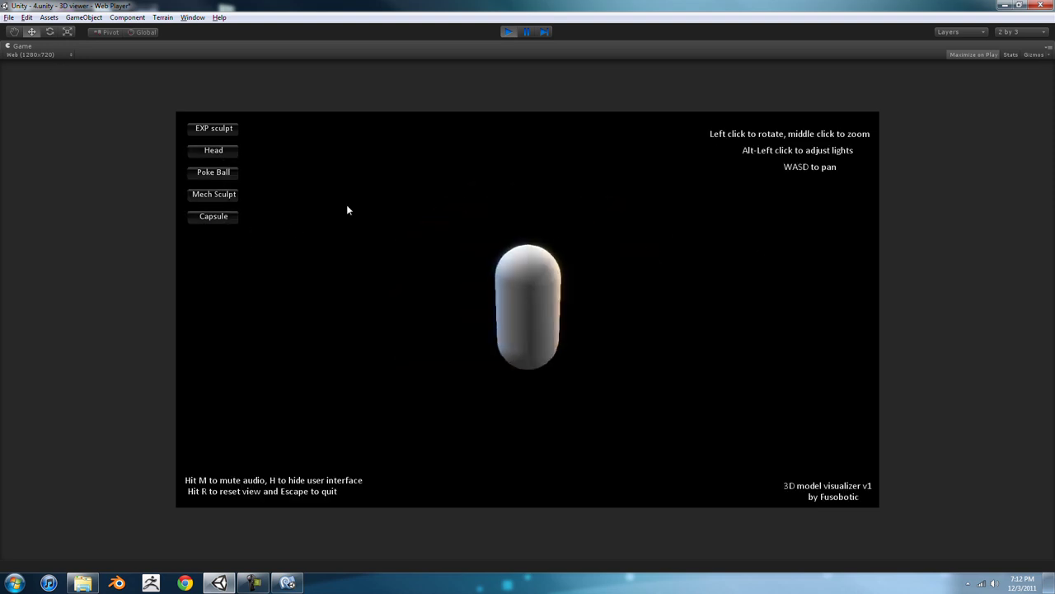
left_click(233, 128)
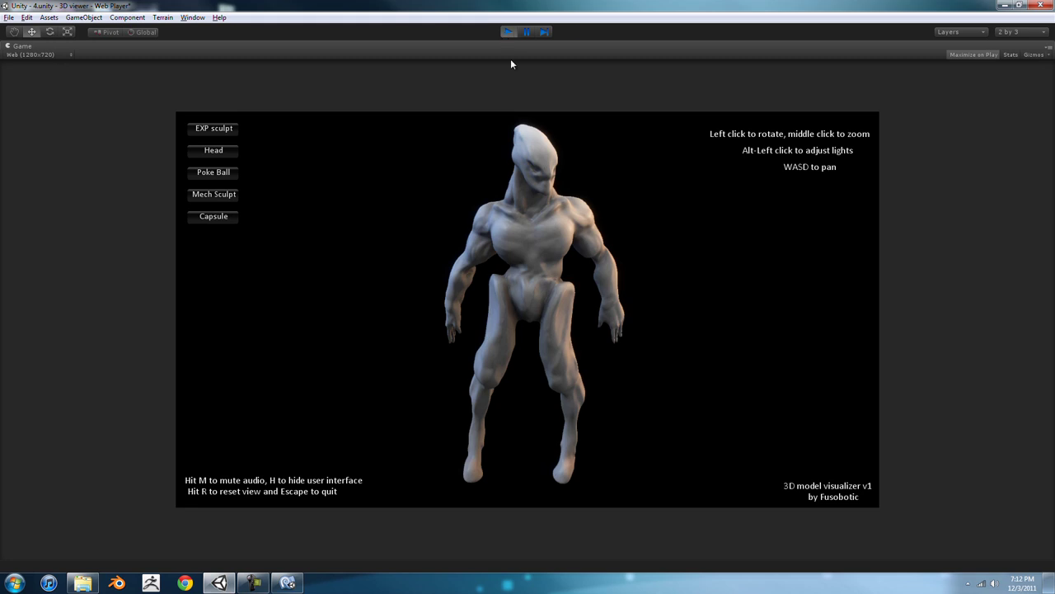
left_click_drag(620, 148, 422, 198)
left_click(506, 32)
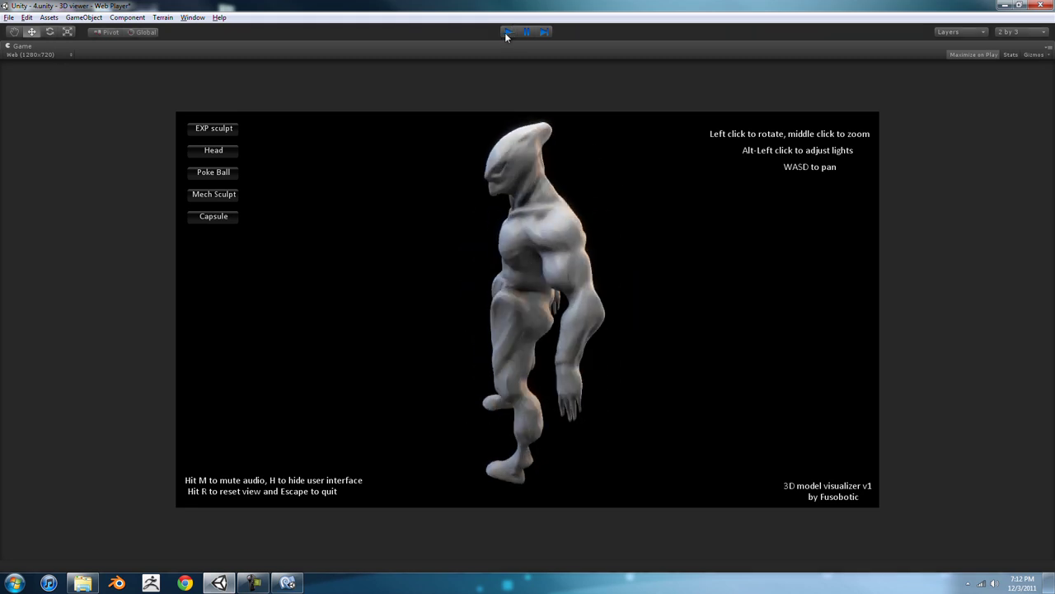
Step: Open the project's Quality settings to review the Good and Fantastic levels
left_click_drag(437, 172, 214, 86, "alt")
left_click(27, 17)
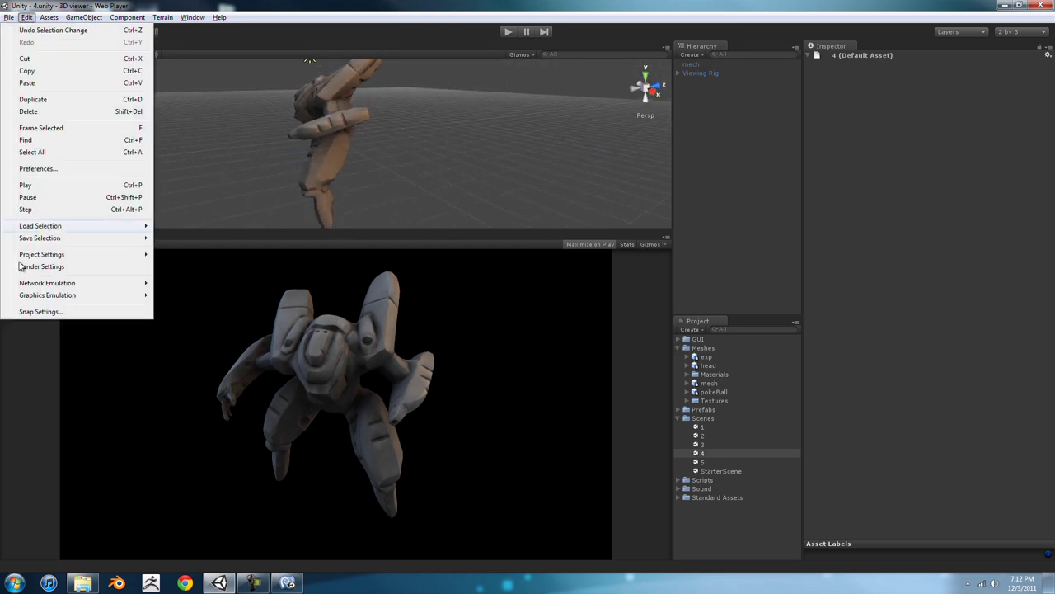
mouse_move(49, 255)
left_click(221, 328)
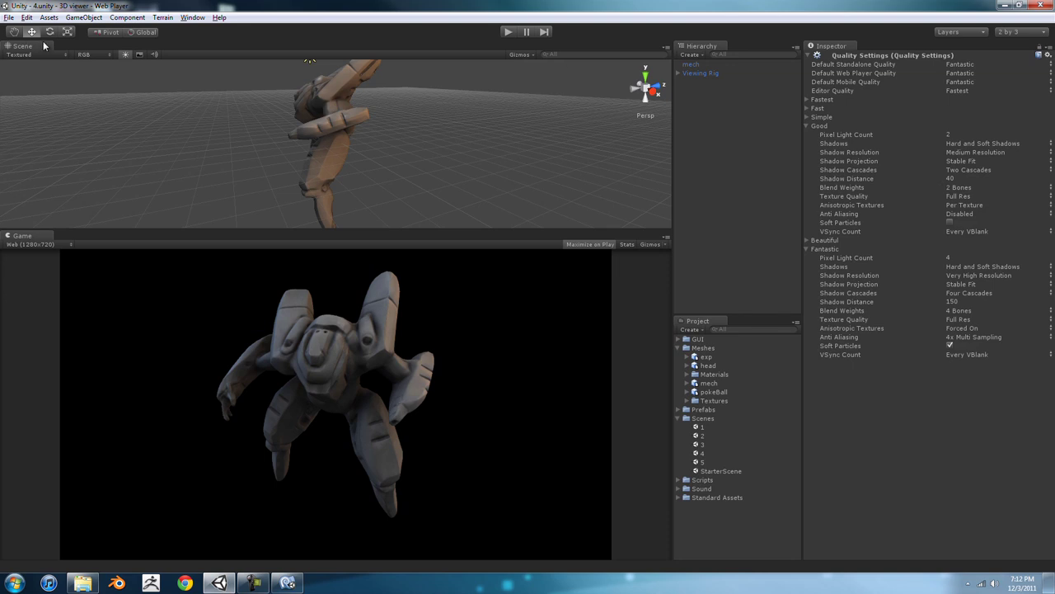
Step: Open the Player settings and review the web player's rendering path options, keeping Deferred Lighting
left_click(27, 16)
mouse_move(90, 259)
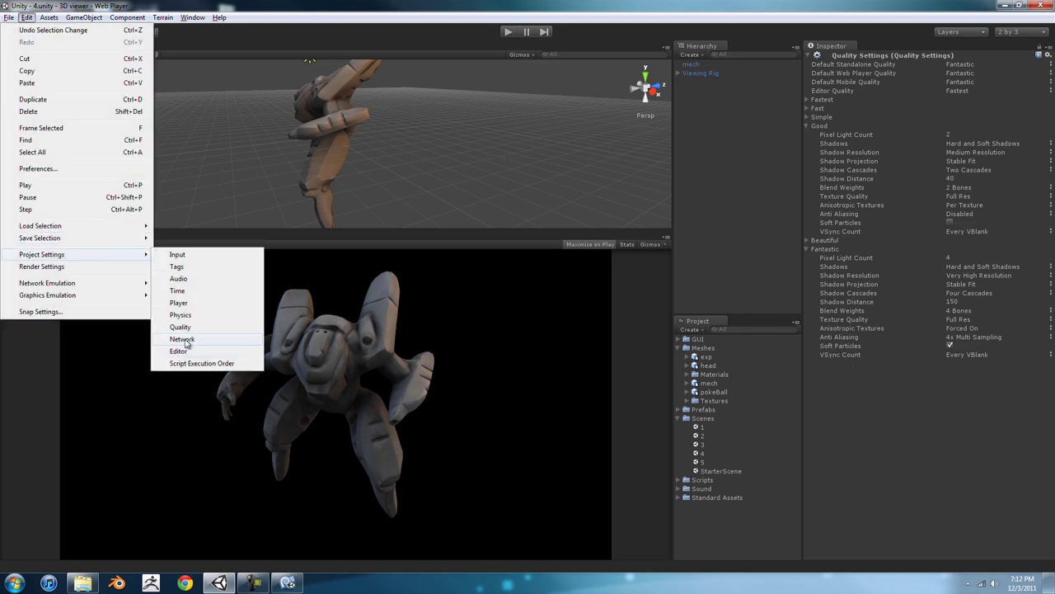
left_click(178, 303)
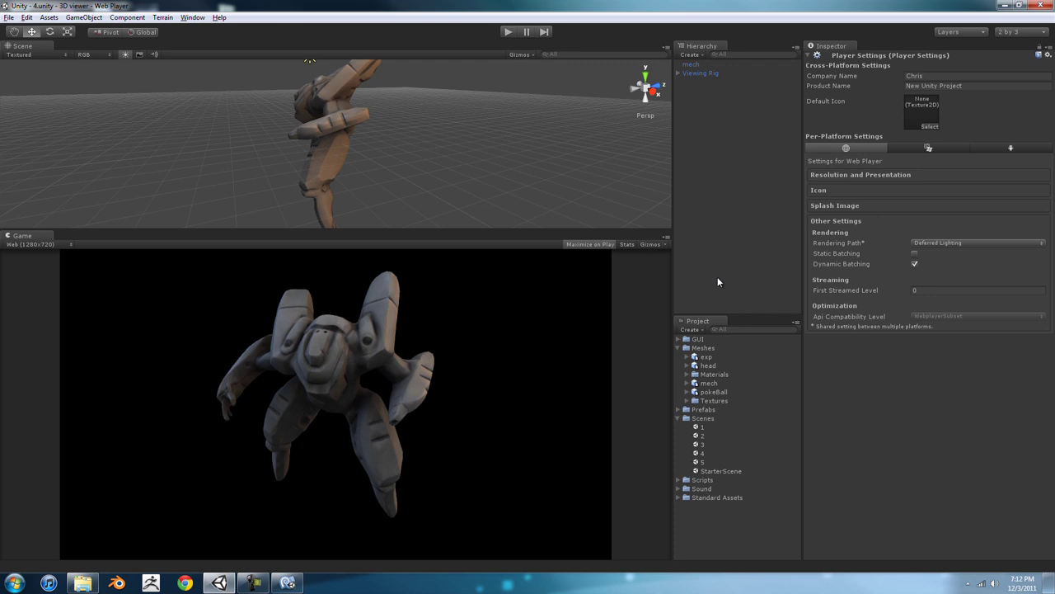
left_click(943, 244)
left_click(948, 271)
left_click_drag(361, 99, 428, 31, "alt")
left_click_drag(424, 121, 482, 137, "alt")
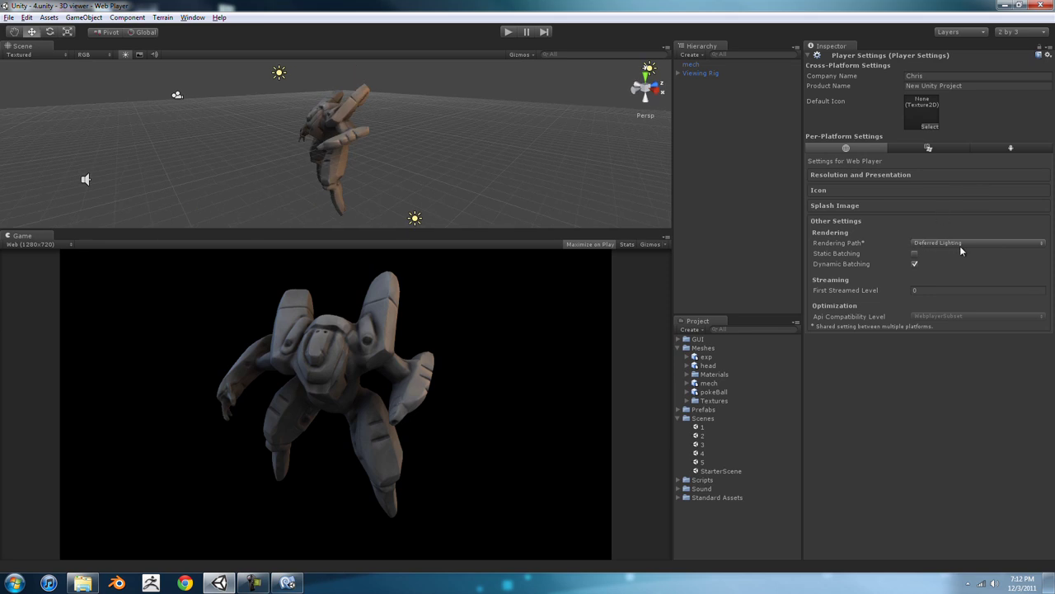
Step: Try Vertex Lit and Forward as the rendering path of Viewing Rig's Main Camera, and return it to Deferred Lighting
left_click(709, 74)
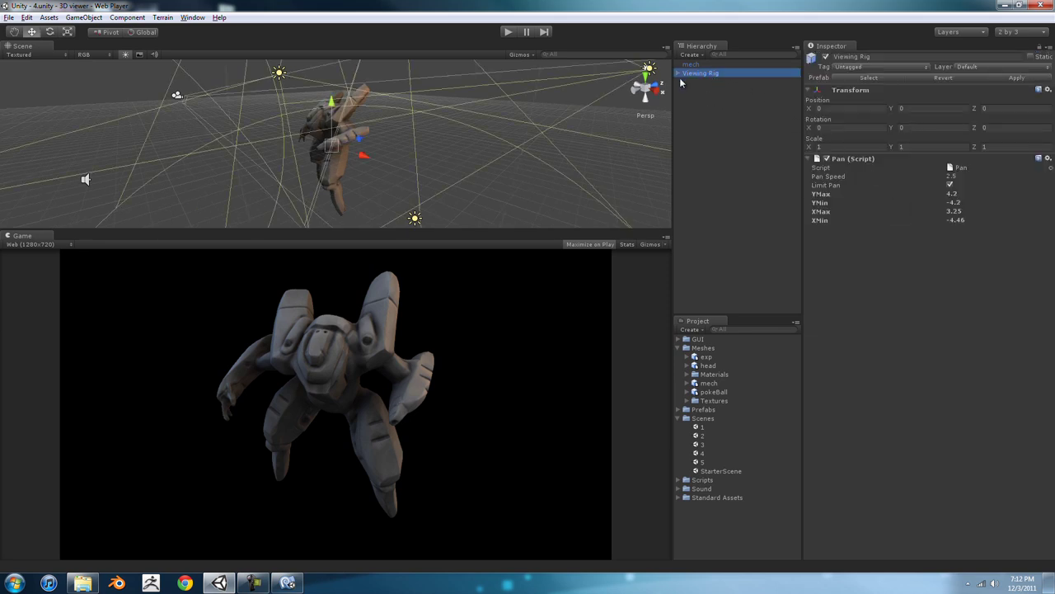
left_click(677, 73)
left_click(723, 101)
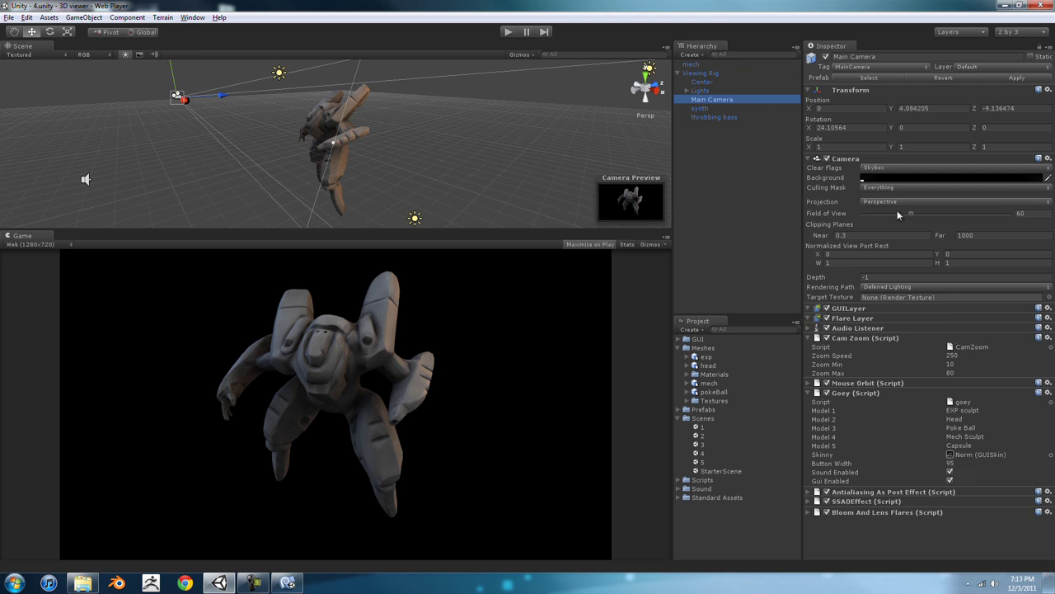
left_click(906, 287)
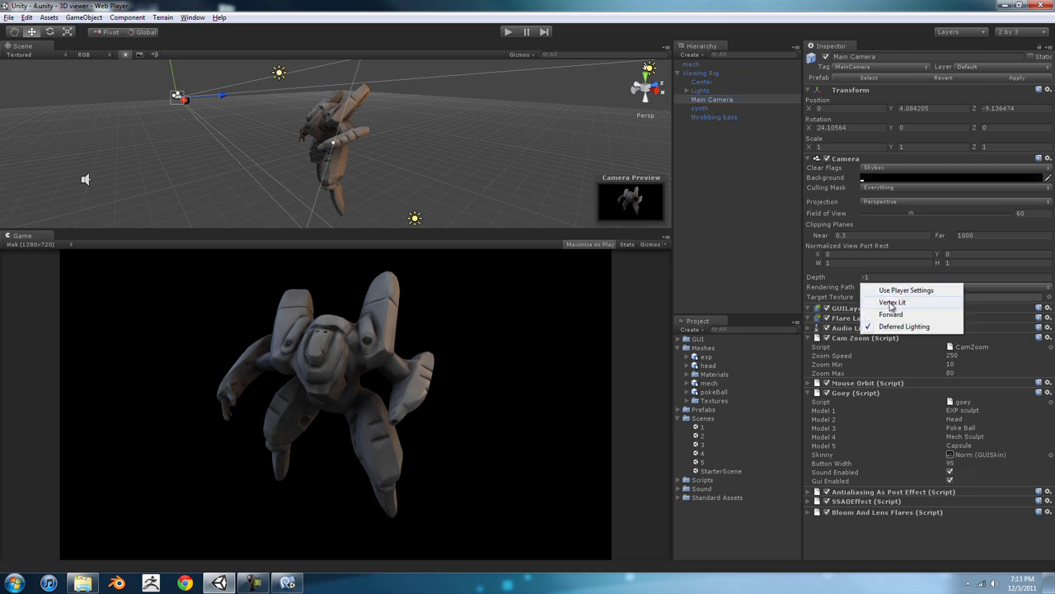
left_click(895, 301)
left_click(886, 293)
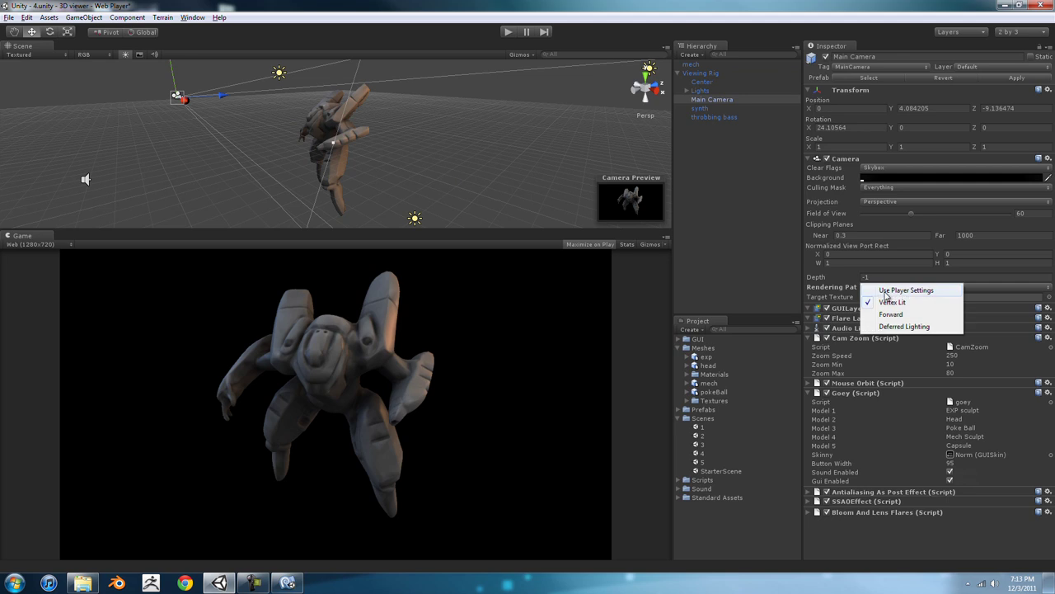
left_click(891, 314)
left_click(890, 289)
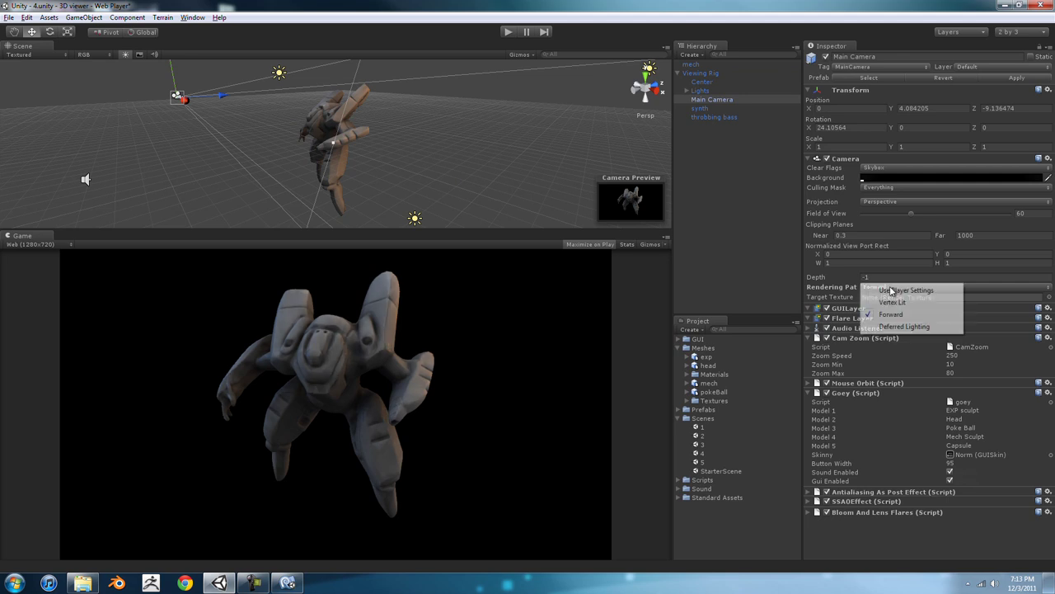
left_click(903, 326)
Step: Review the Mouse Orbit script on Main Camera and turn off Sound Enabled in its Goey script
left_click_drag(485, 93, 458, 157, "alt")
left_click(372, 150)
right_click_drag(459, 157, 473, 146, "alt")
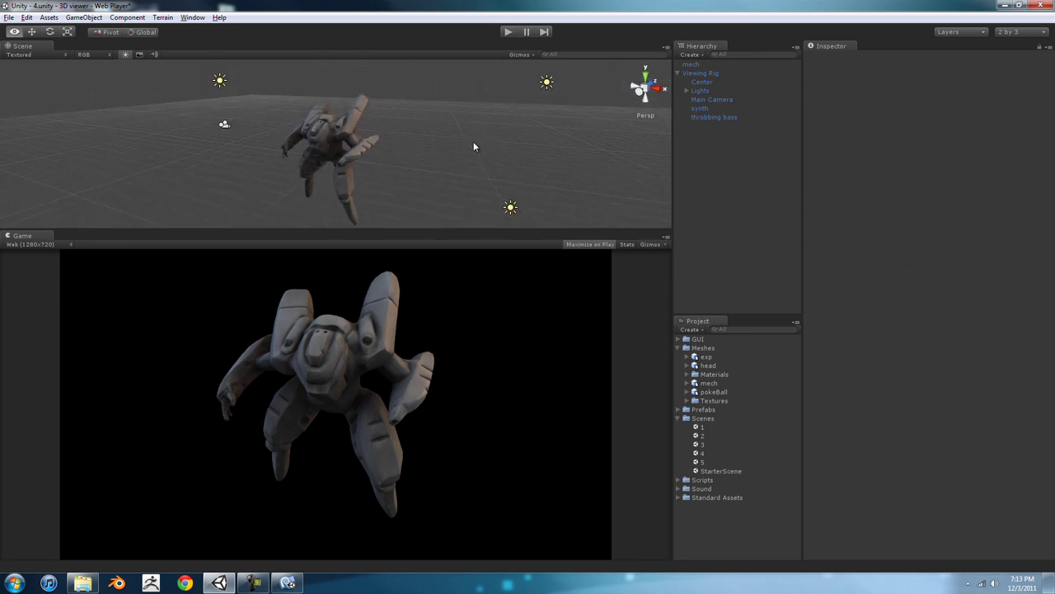
left_click(706, 100)
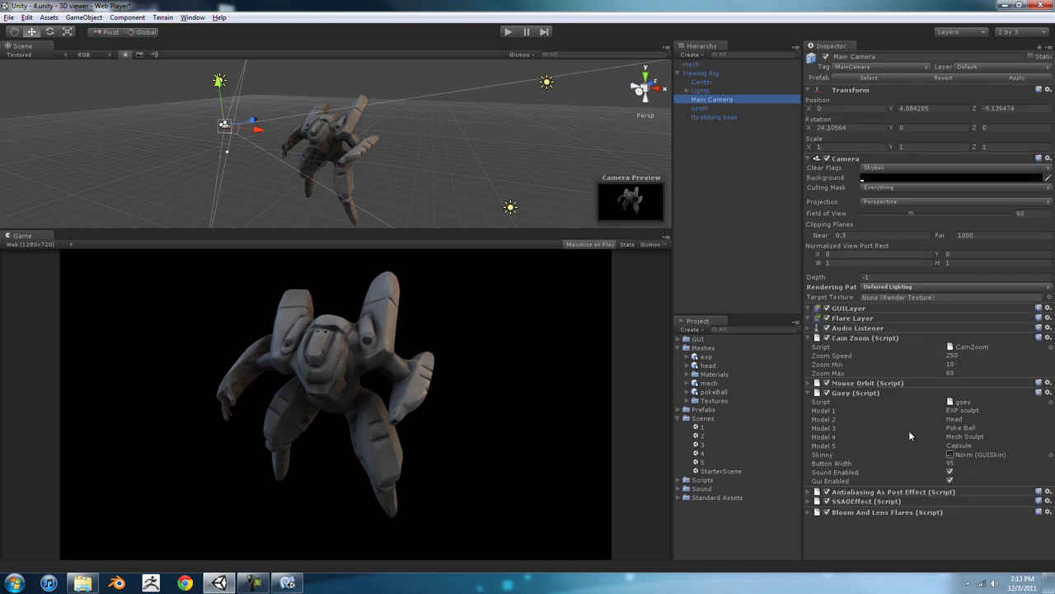
left_click(810, 383)
left_click(810, 383)
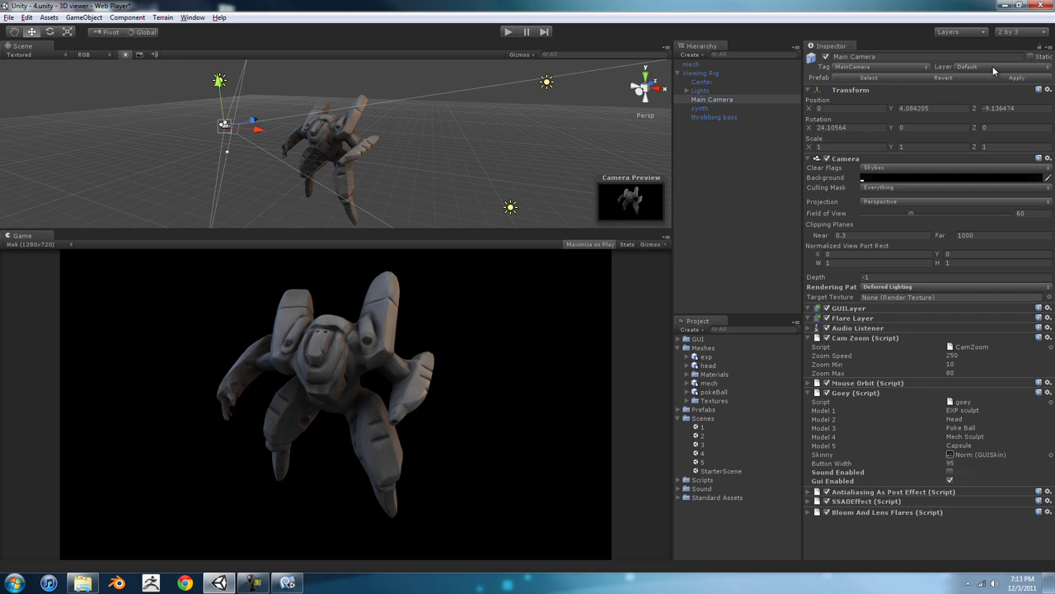
Step: Select the Lights group and examine its placement around the mech, comparing the Center and Pivot handle modes
left_click(704, 92)
mouse_move(559, 143)
left_mouse_down("alt")
mouse_move(230, 140)
mouse_move(577, 140)
left_mouse_up("alt")
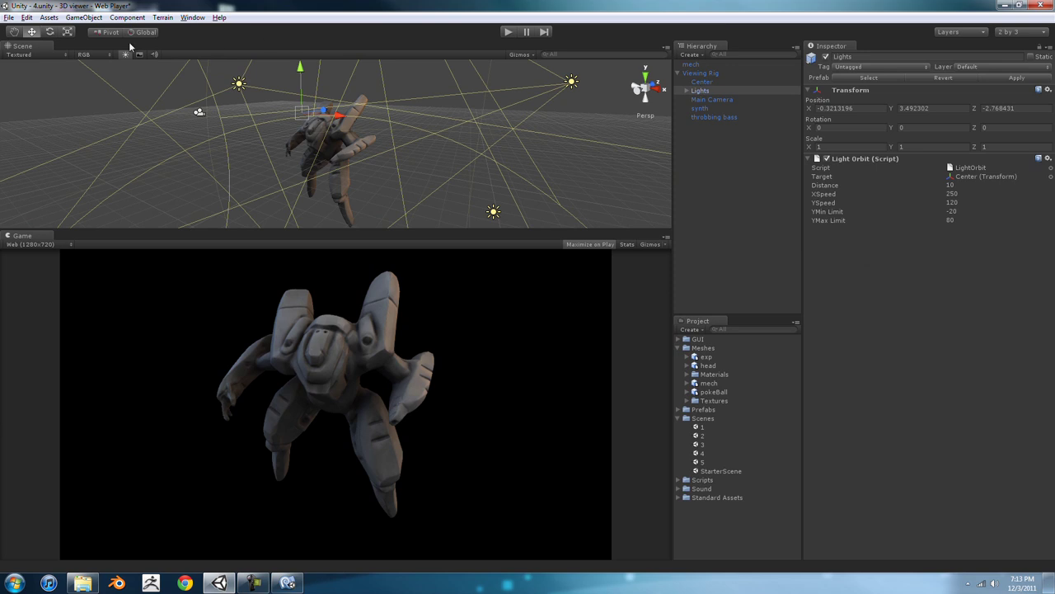
left_click(107, 32)
left_click_drag(472, 202, 311, 213, "alt")
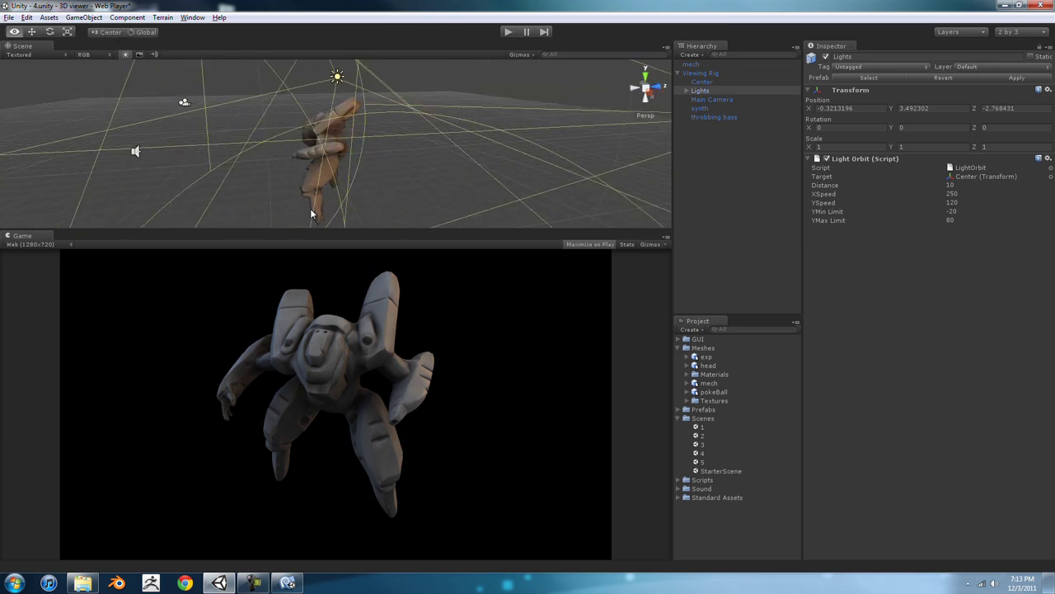
middle_click_drag(311, 213, 412, 160, "alt")
scroll(429, 127, "down", 5)
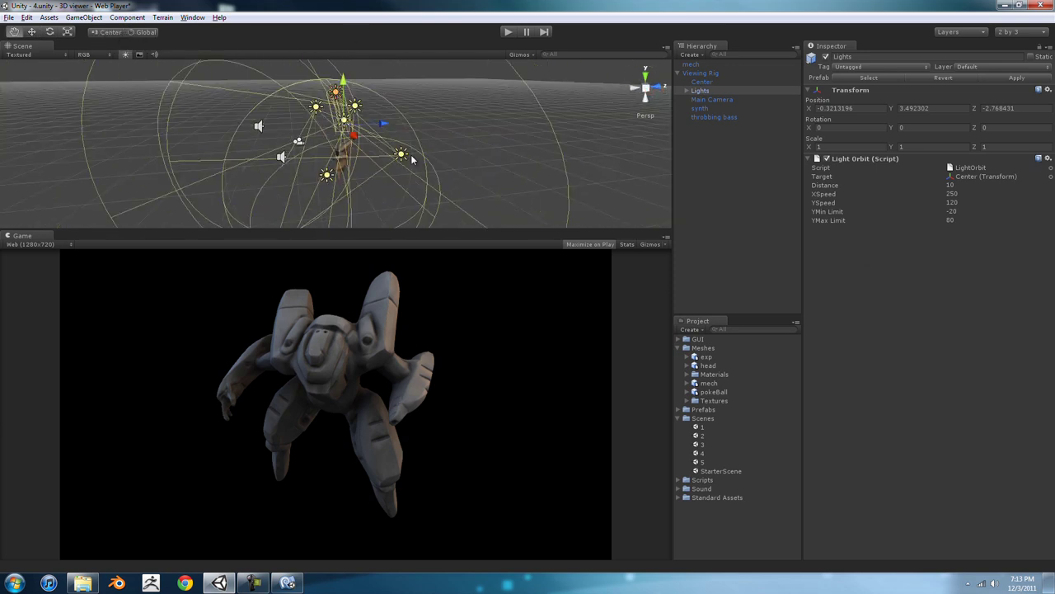
right_click_drag(412, 160, 574, 141, "alt")
left_click_drag(574, 141, 441, 126, "alt")
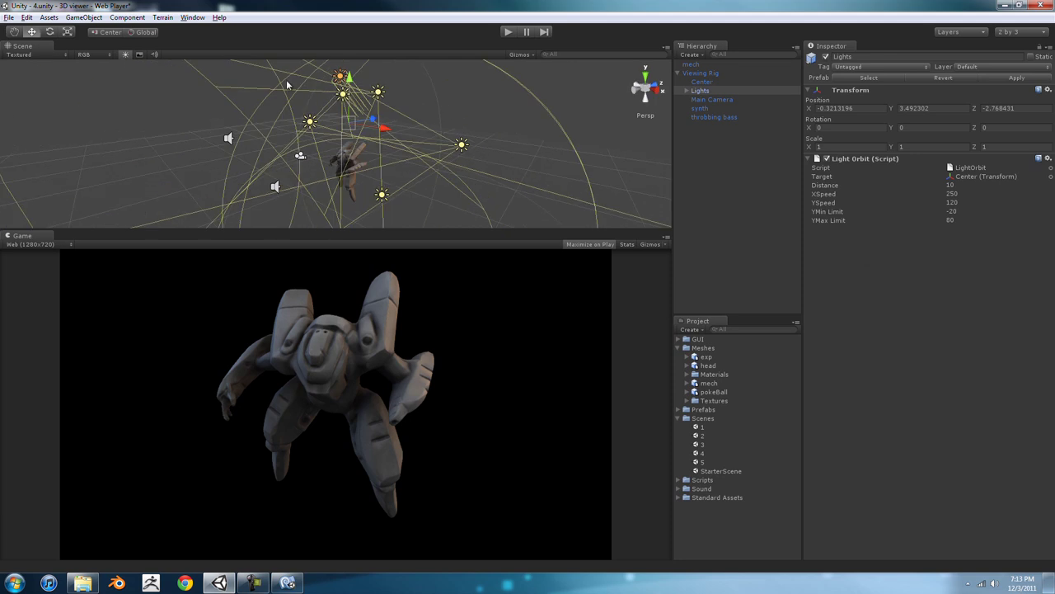
left_click(113, 34)
left_click_drag(245, 83, 461, 109, "alt")
right_click_drag(461, 109, 610, 110, "alt")
left_click_drag(610, 132, 336, 165, "alt")
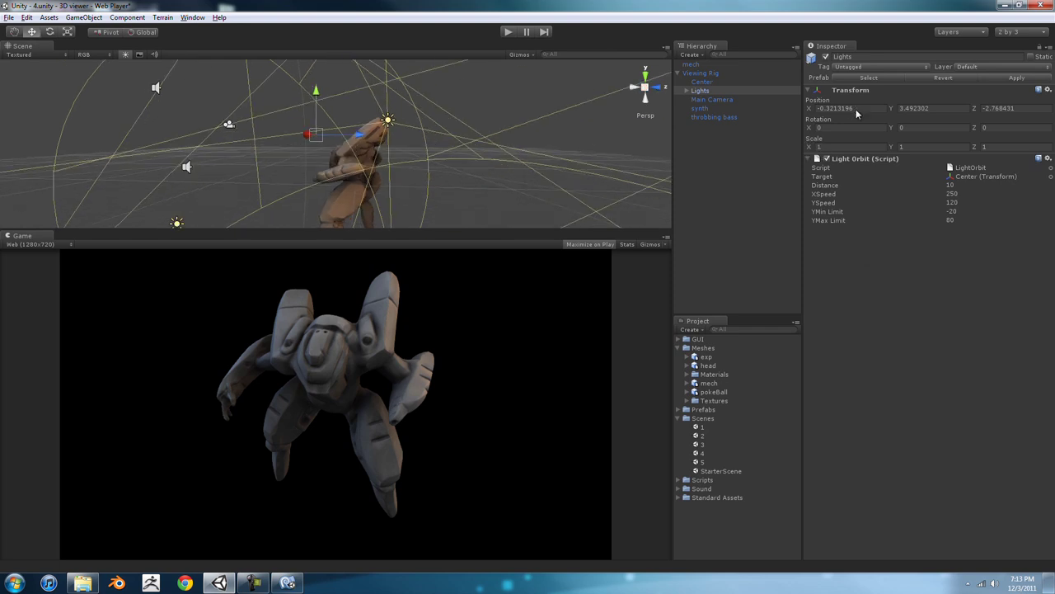
Step: Try setting the Lights group's X and Y position to 0, and undo the changes
type("0")
left_click(906, 110)
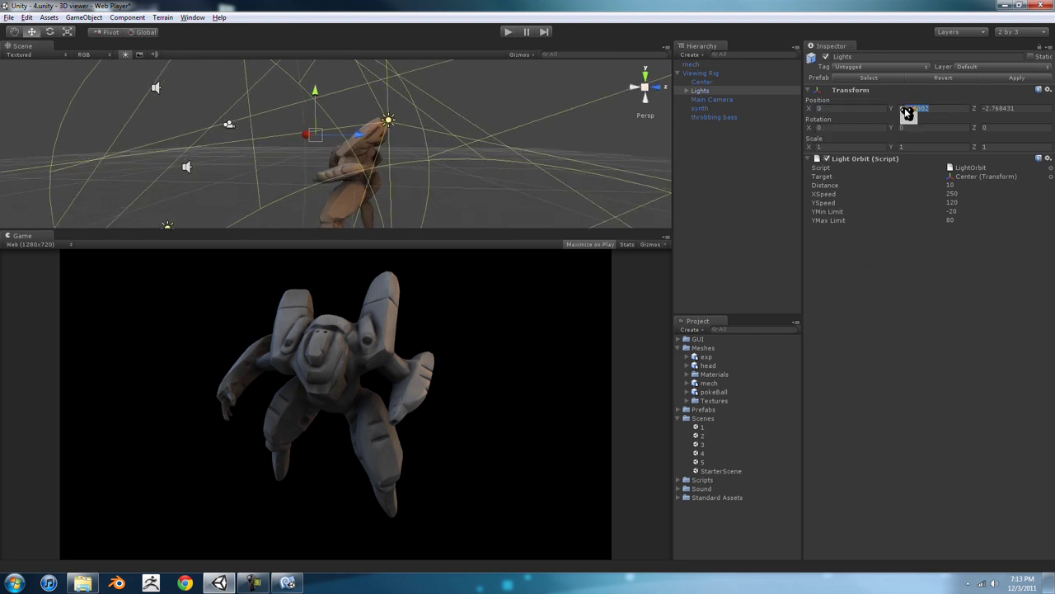
type("0.3213196")
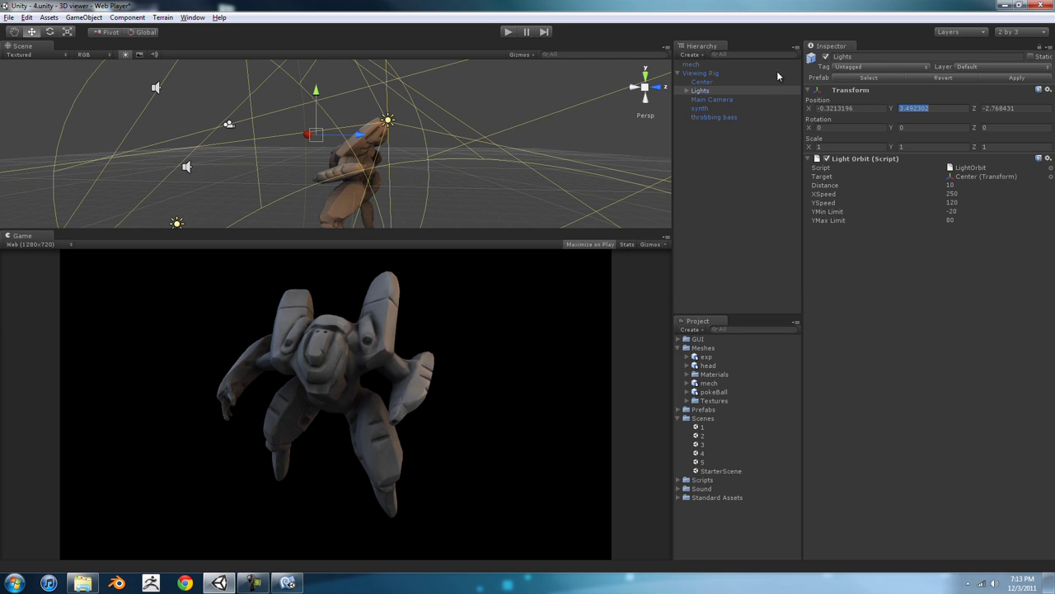
Step: Examine the Pan script limits on Viewing Rig, and run the viewer to rotate around the mech
left_click(729, 74)
left_click_drag(459, 132, 610, 115, "alt")
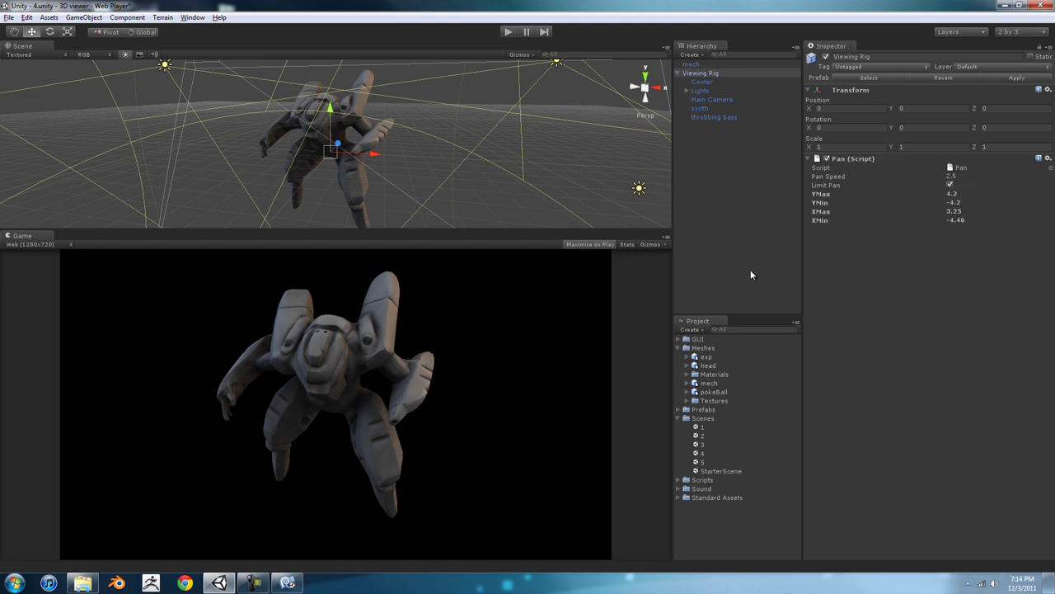
left_click_drag(405, 179, 370, 130, "alt")
scroll(370, 129, "down", 2)
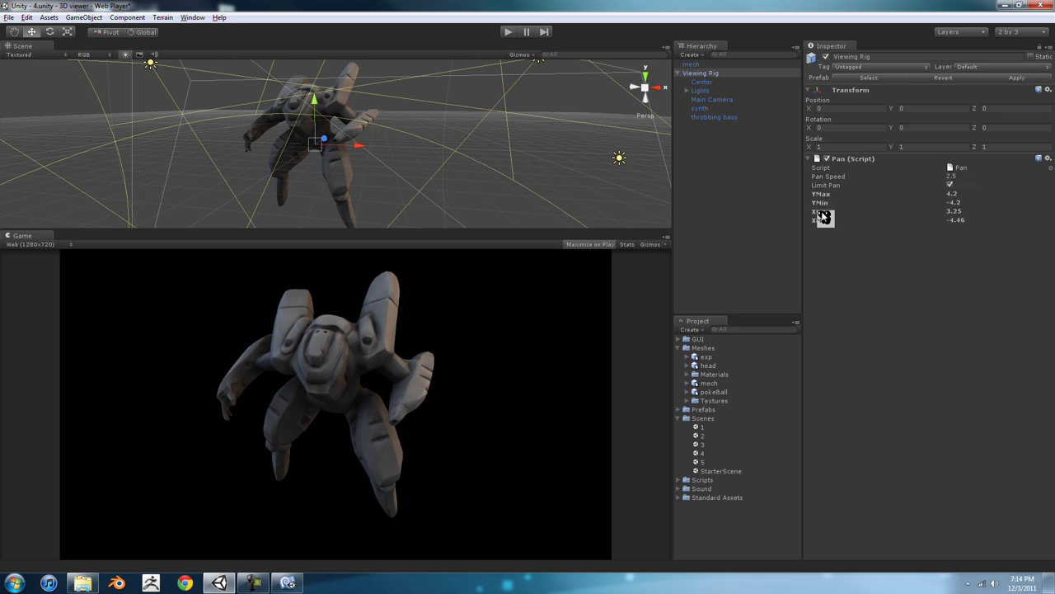
left_click_drag(411, 124, 476, 124, "alt")
left_click(507, 31)
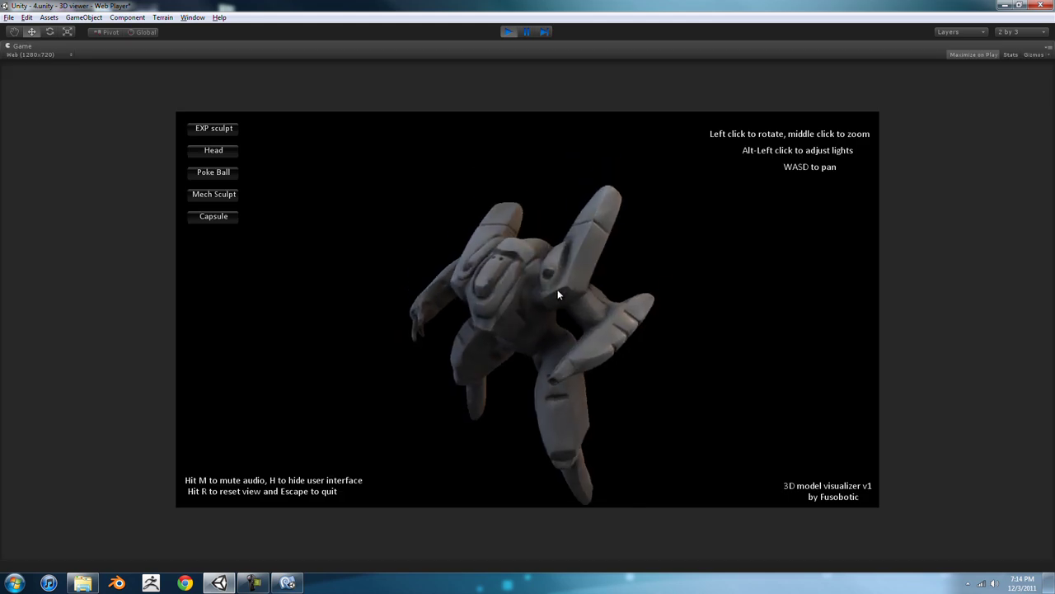
left_click_drag(558, 291, 545, 375)
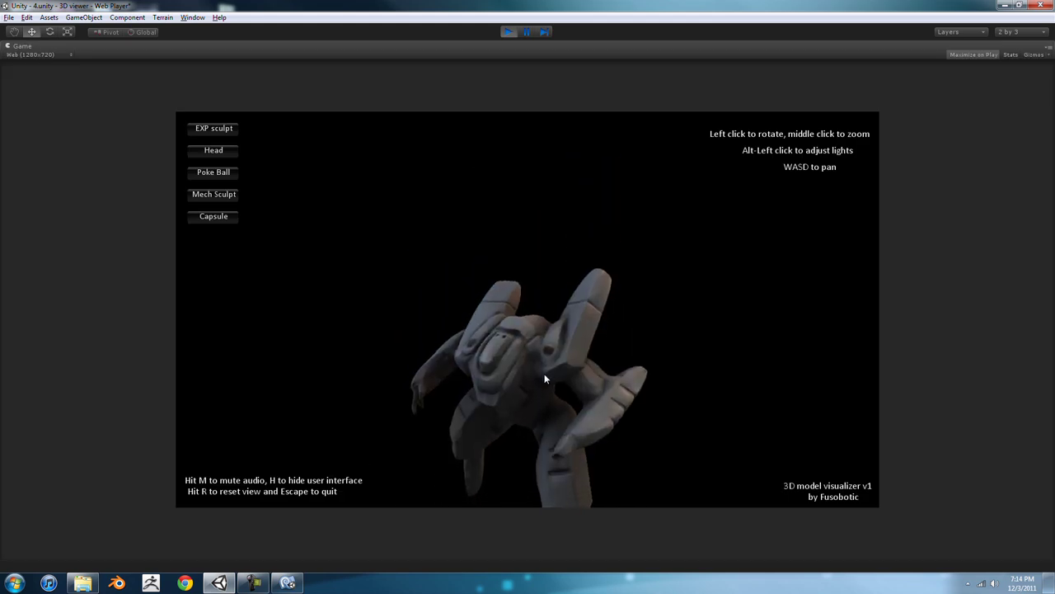
Step: Restart the viewer, try rotating and panning the mech away from the center, and stop the run
left_click(505, 30)
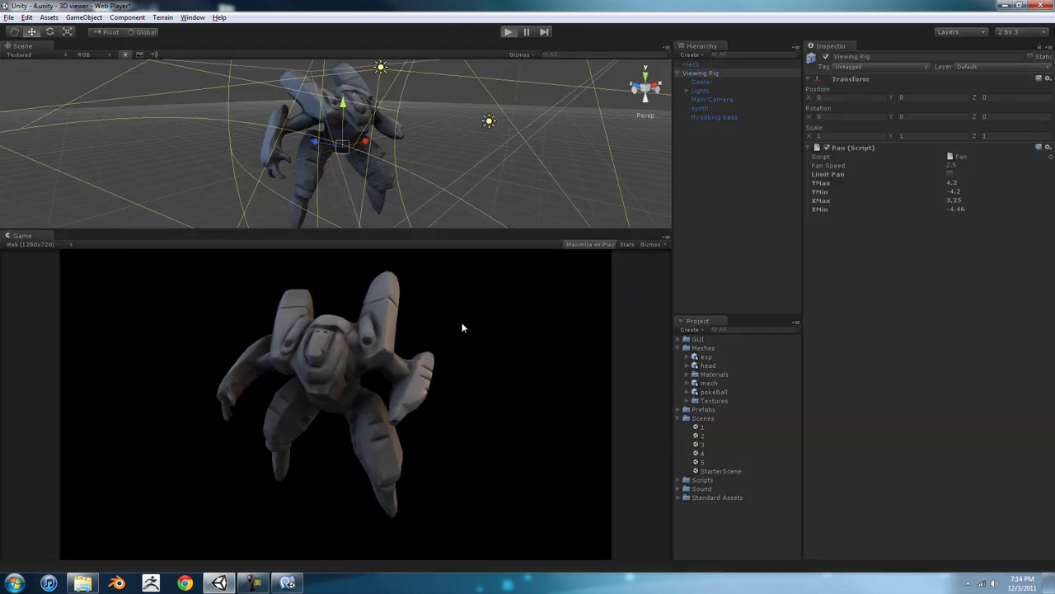
key("ctrl+p")
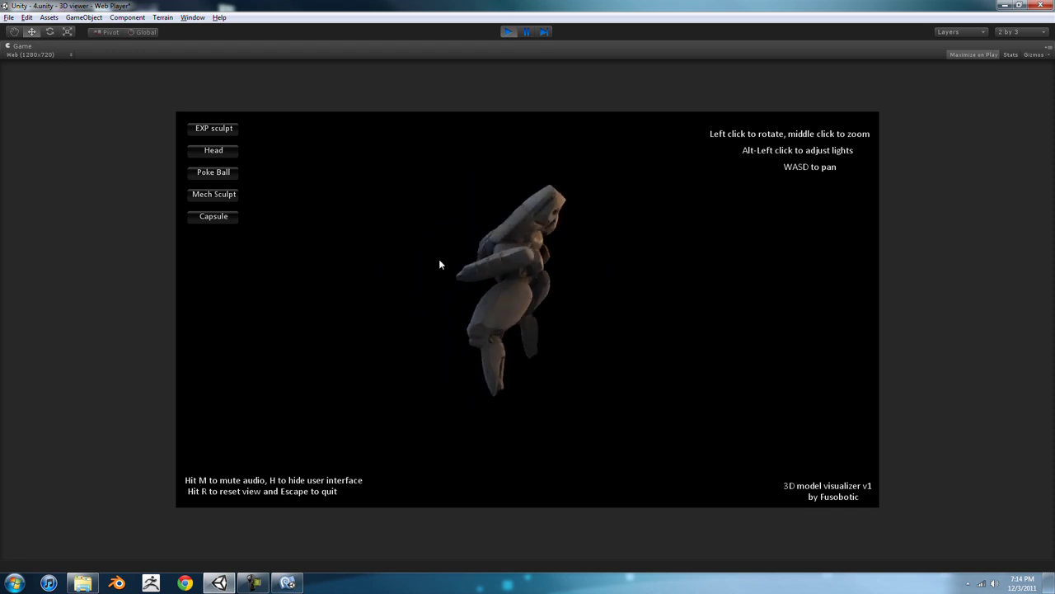
left_click_drag(477, 282, 433, 277)
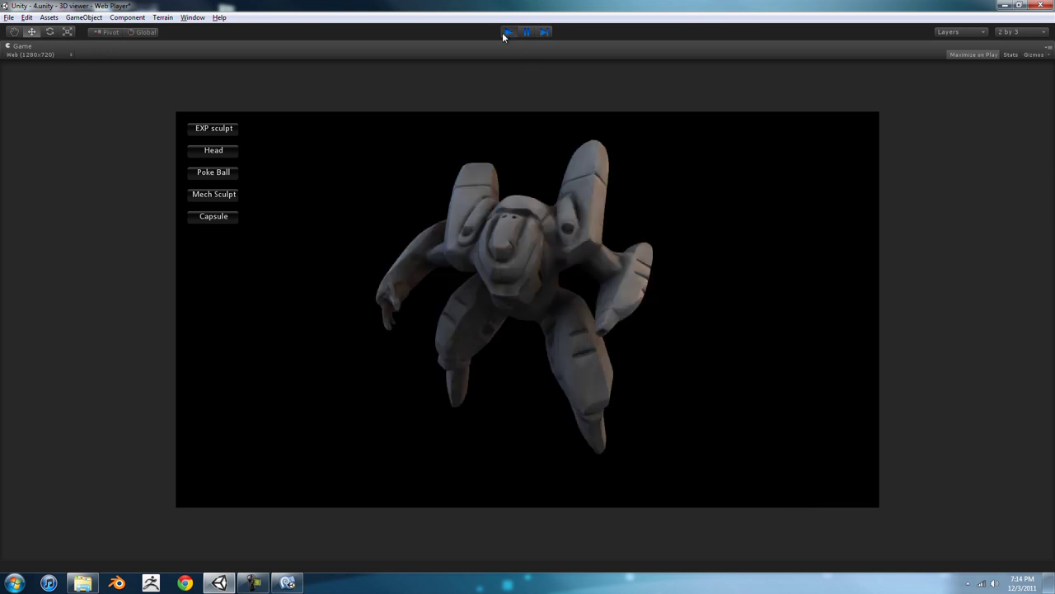
left_click(505, 32)
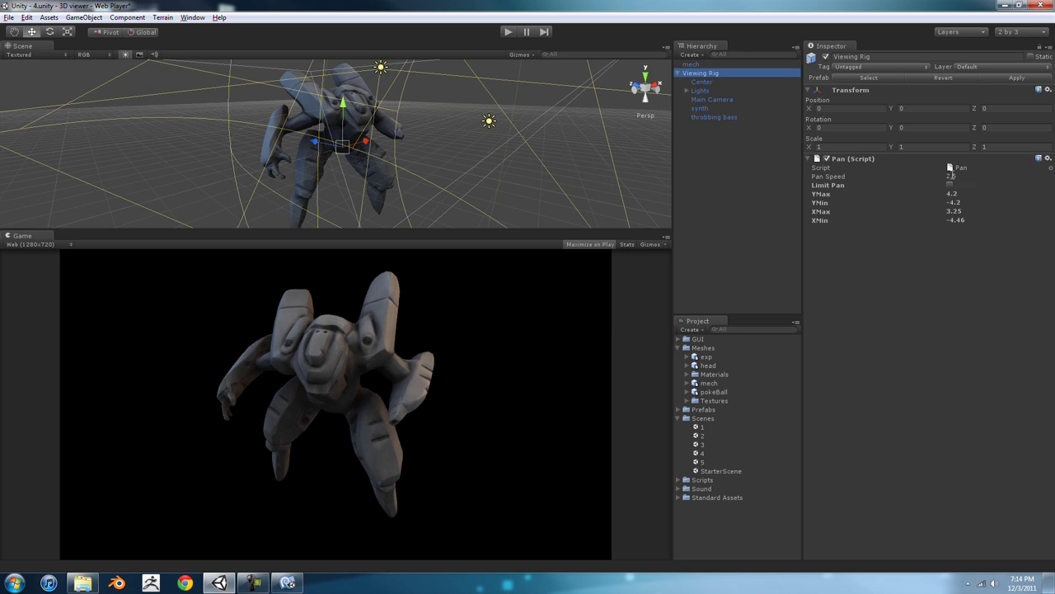
Step: Try a Pan Speed of 5 in Viewing Rig's Pan script, and run the viewer to test it
left_click(950, 176)
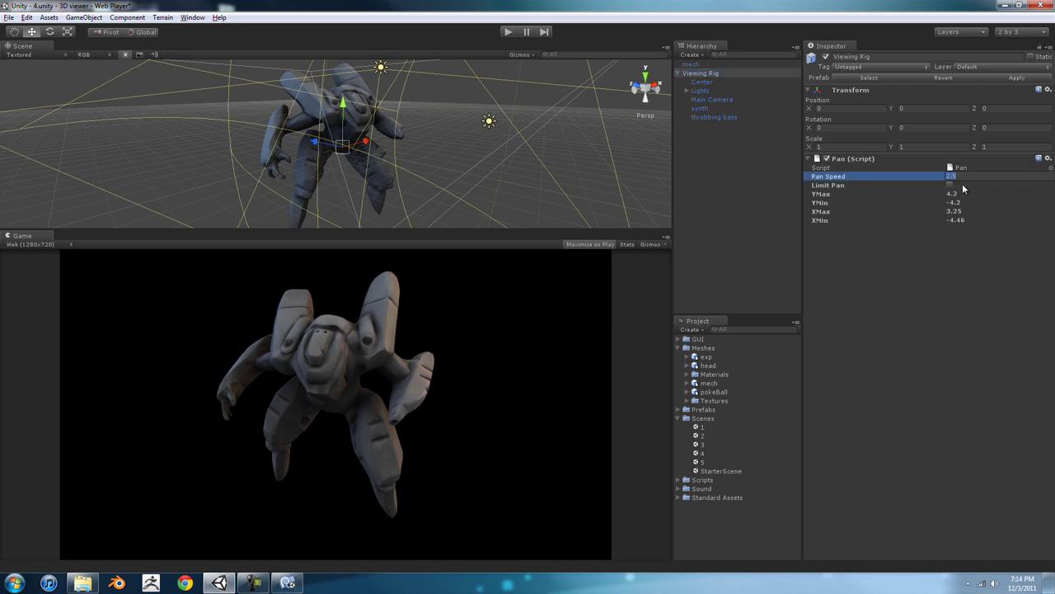
key("Return")
left_click(507, 33)
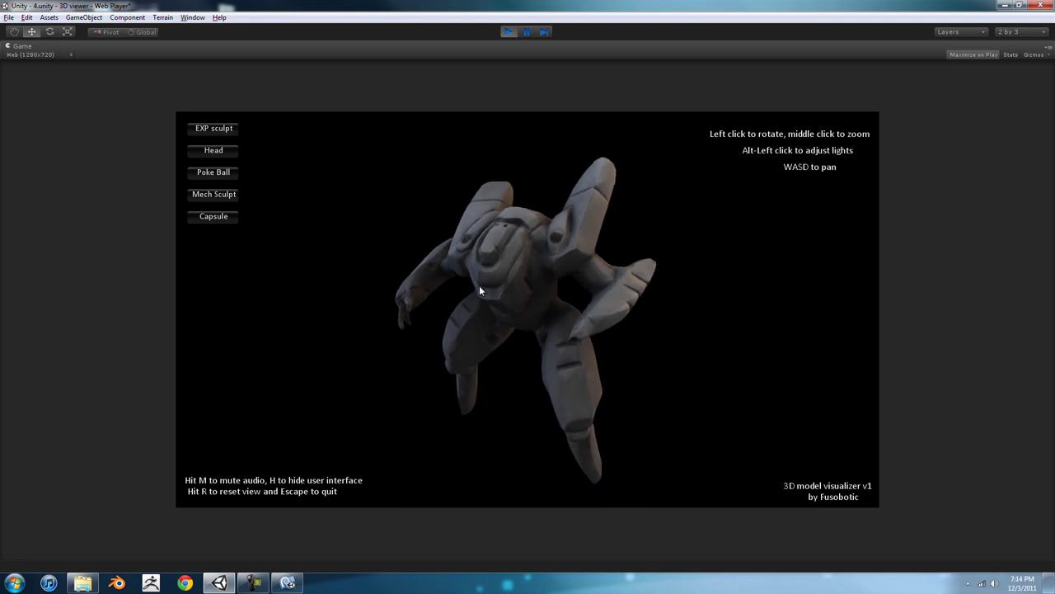
left_click(507, 31)
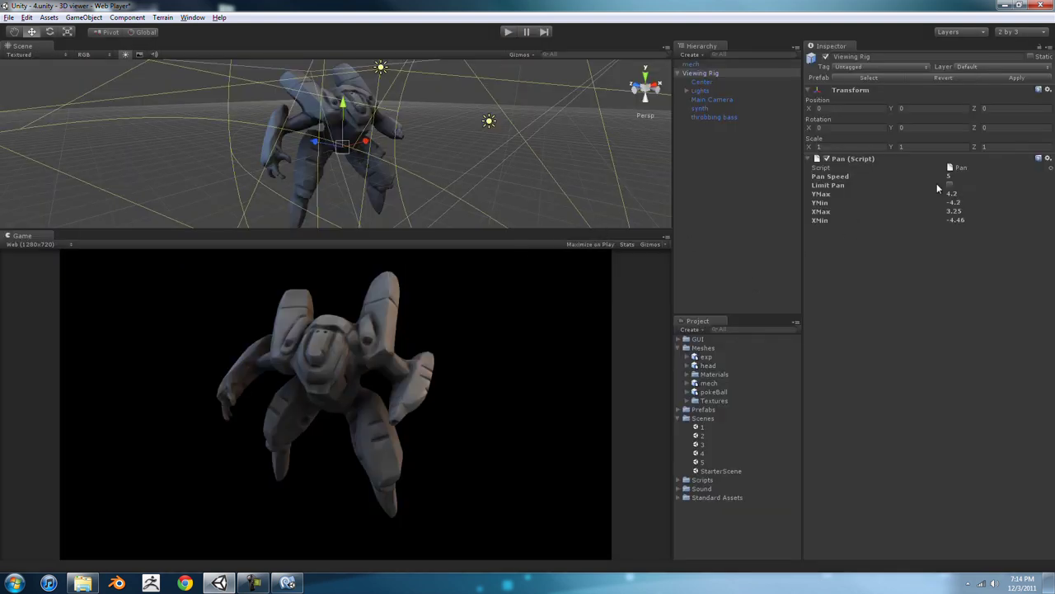
Step: Open scene 1 without saving the changes to scene 4, and select the exp model in the scene
double_click(708, 428)
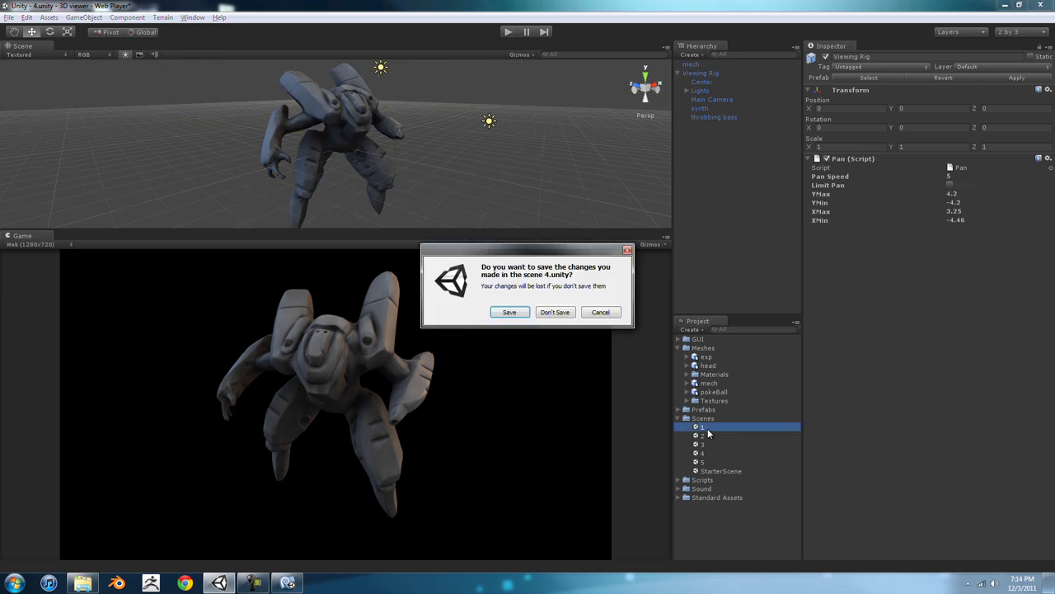
left_click(555, 313)
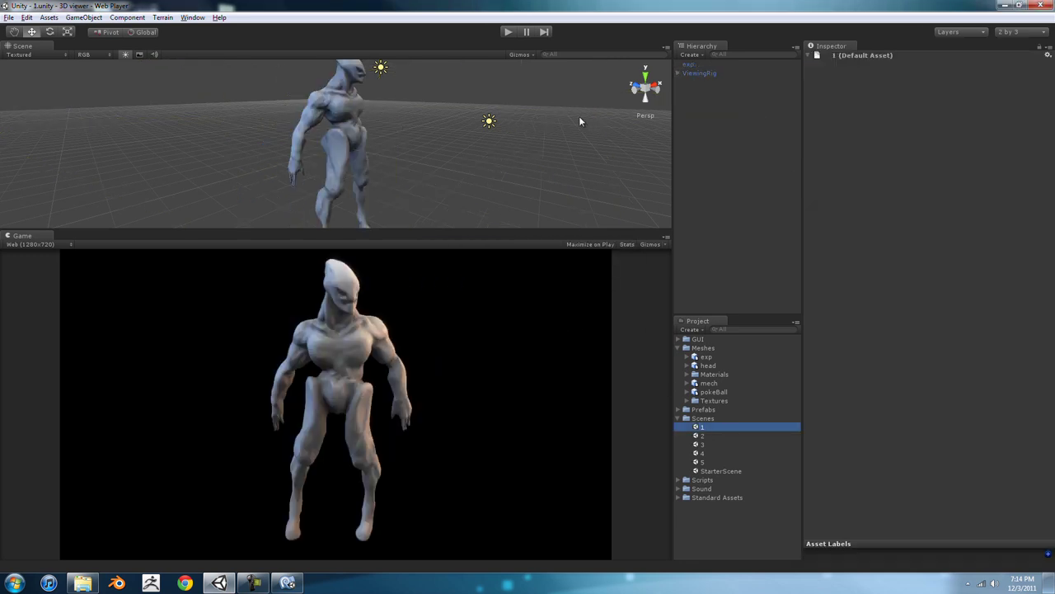
left_click_drag(579, 121, 641, 121, "alt")
left_click(366, 107)
left_click(500, 121)
left_click_drag(499, 121, 268, 117, "alt")
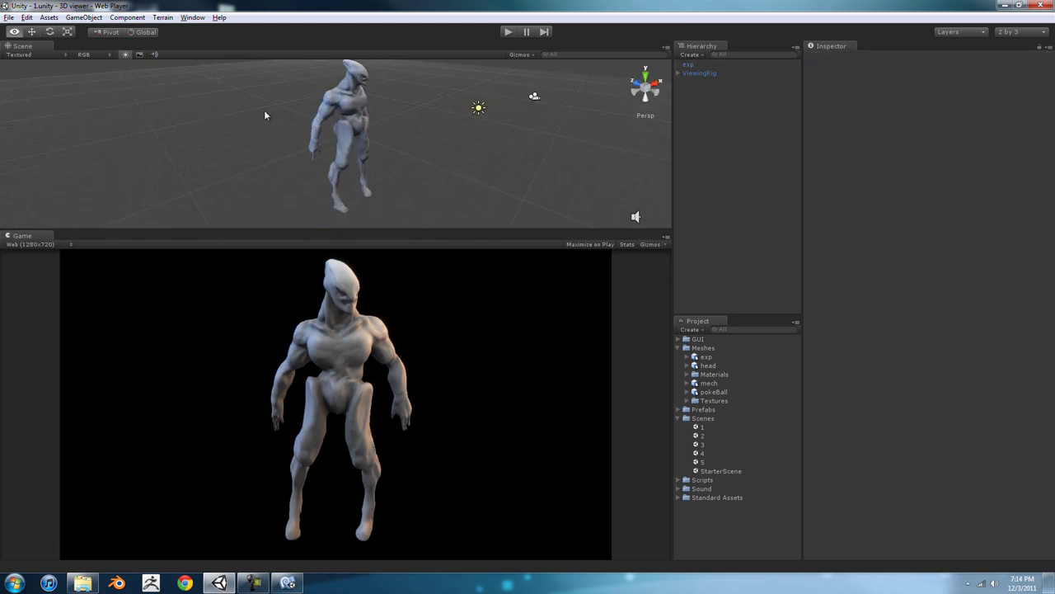
left_click(343, 116)
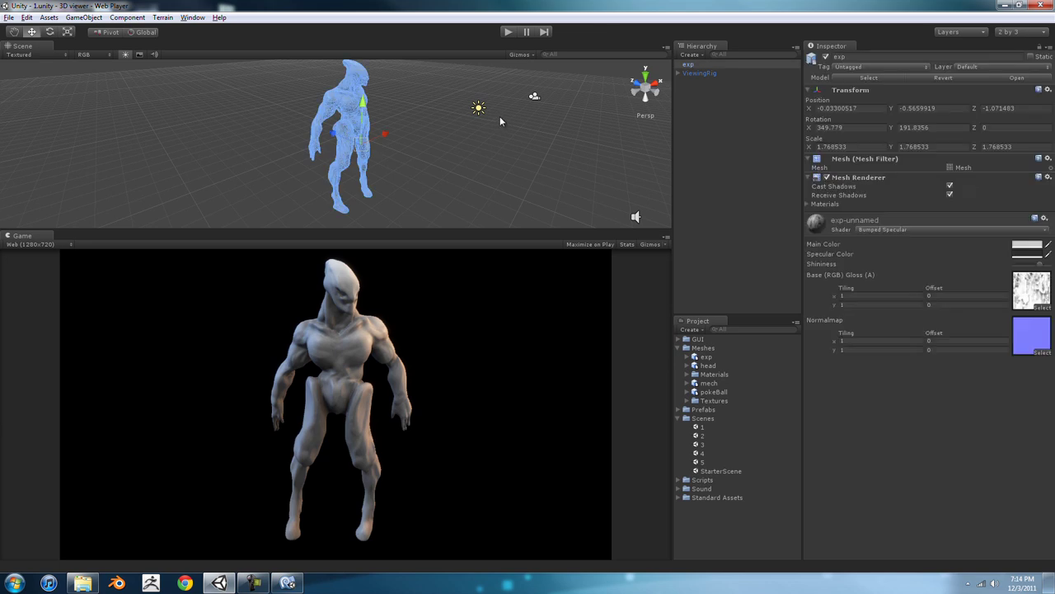
left_click_drag(500, 117, 417, 97, "alt")
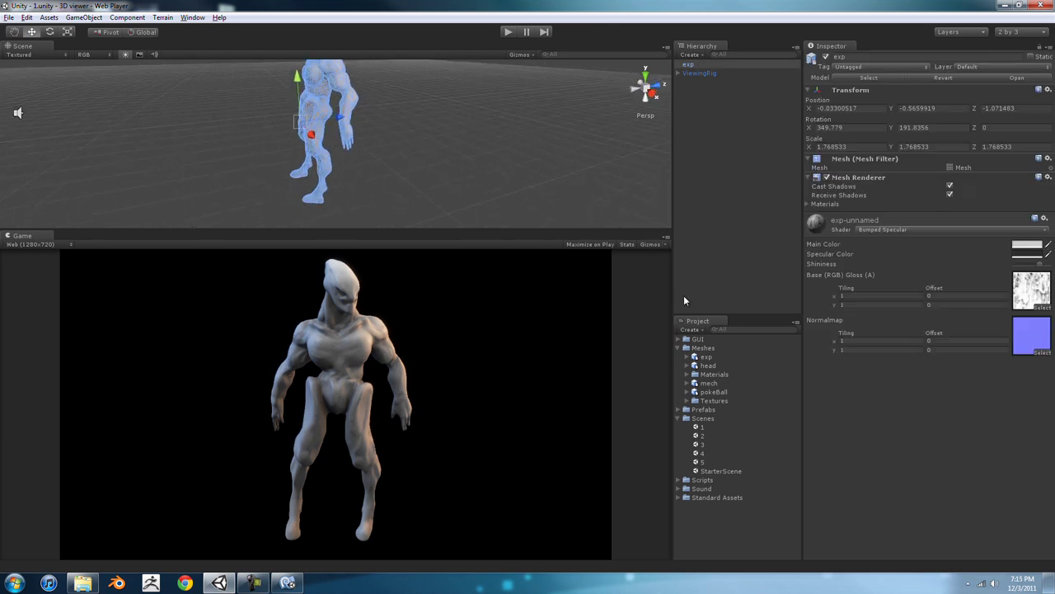
Step: Frame the exp model in the scene view and view the whole figure from its front side
left_click(707, 358)
left_click(369, 110)
key("f")
left_click_drag(281, 121, 465, 132, "alt")
scroll(473, 102, "down", 5)
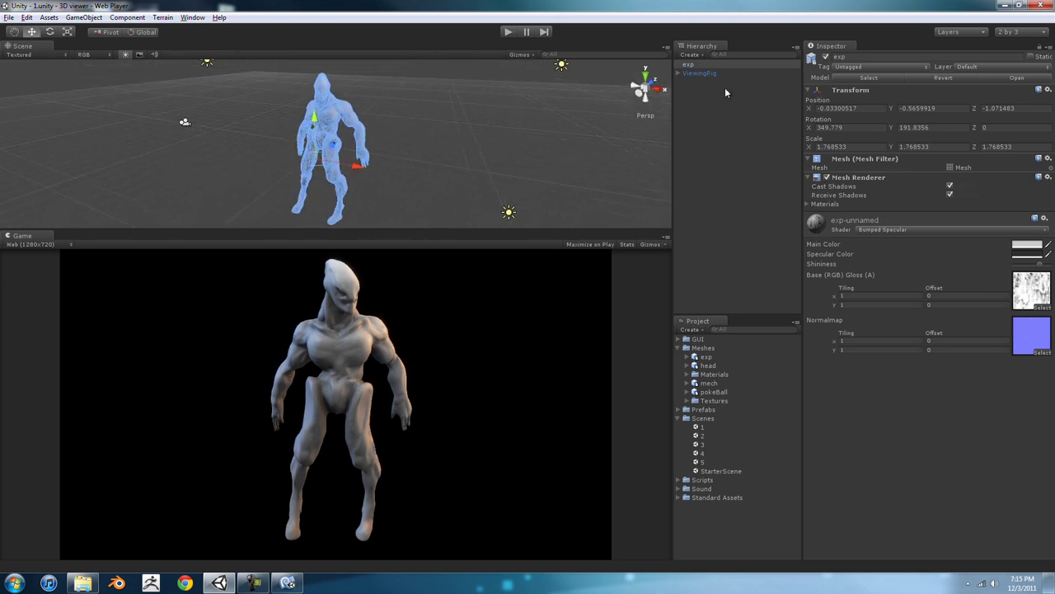
Step: Inspect the mech mesh asset, and examine the exp model and its surrounding lights from several sides
left_click(710, 438)
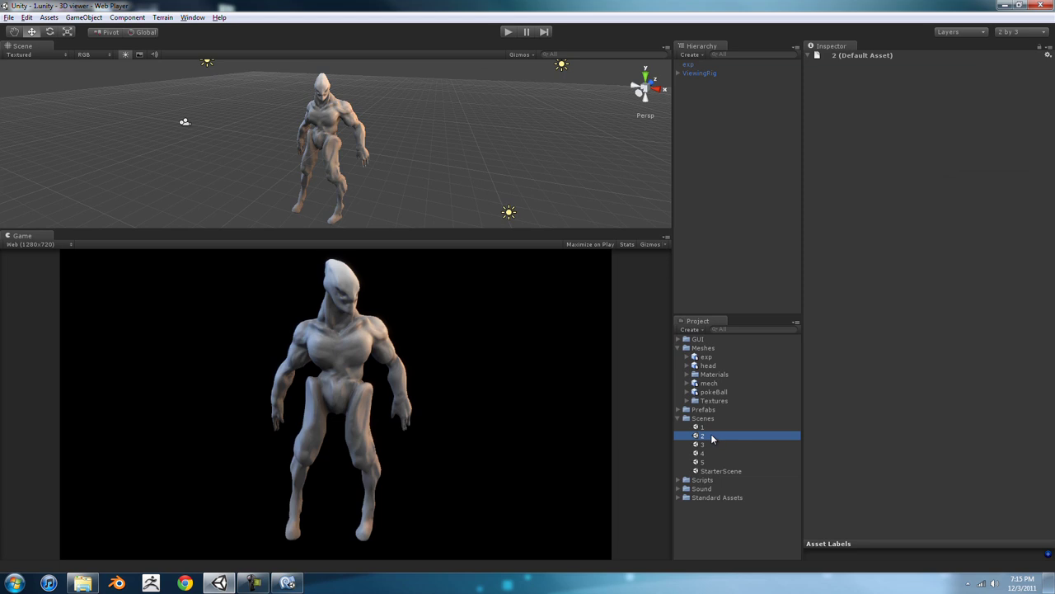
left_click(708, 383)
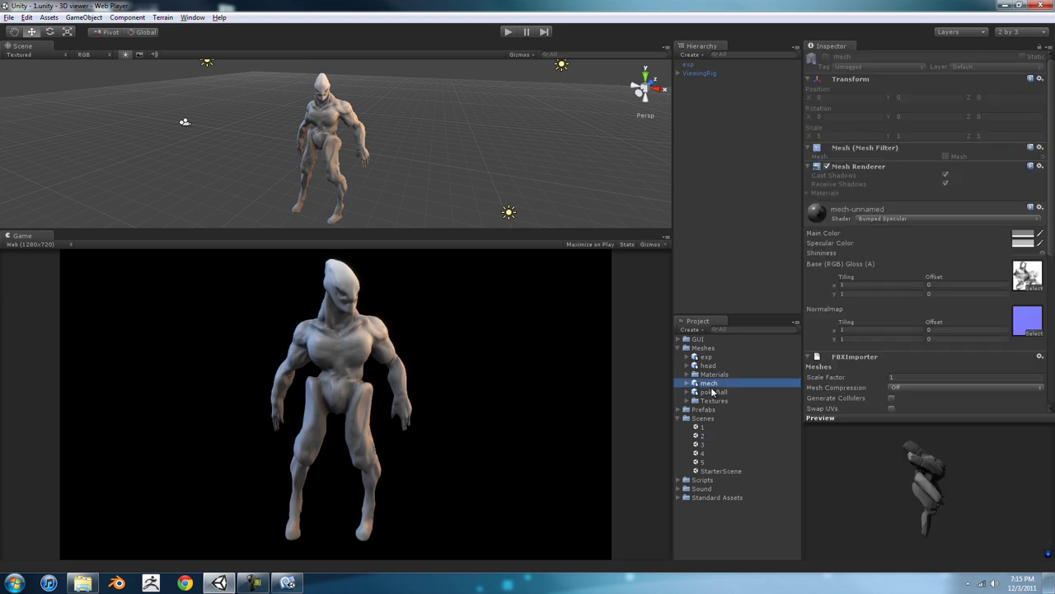
left_click(703, 165)
left_click_drag(500, 129, 669, 115, "alt")
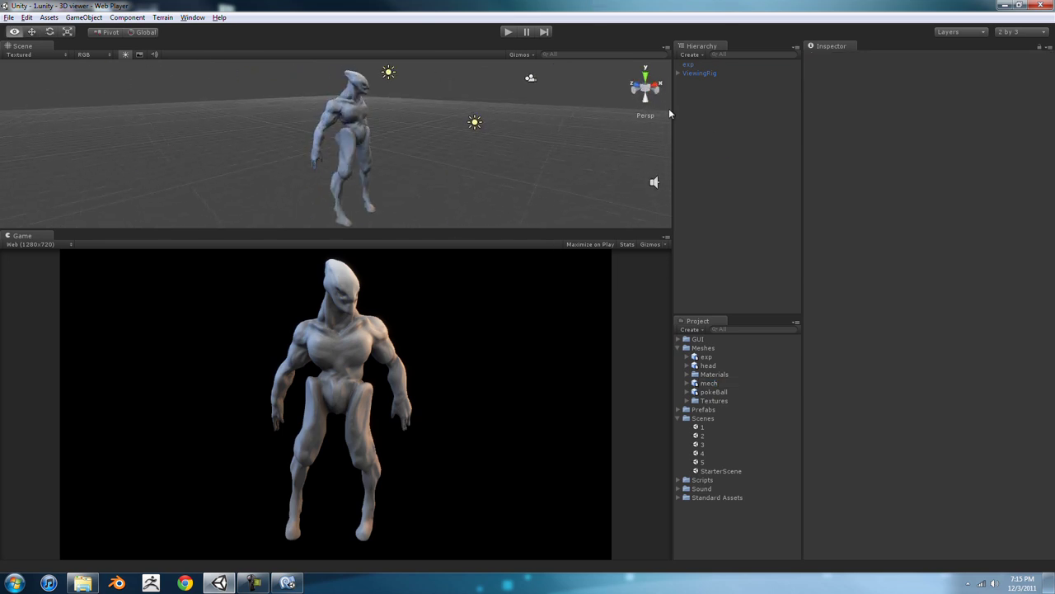
left_click_drag(523, 111, 574, 109, "alt")
right_click_drag(574, 109, 661, 115, "alt")
left_click_drag(465, 117, 347, 179, "alt")
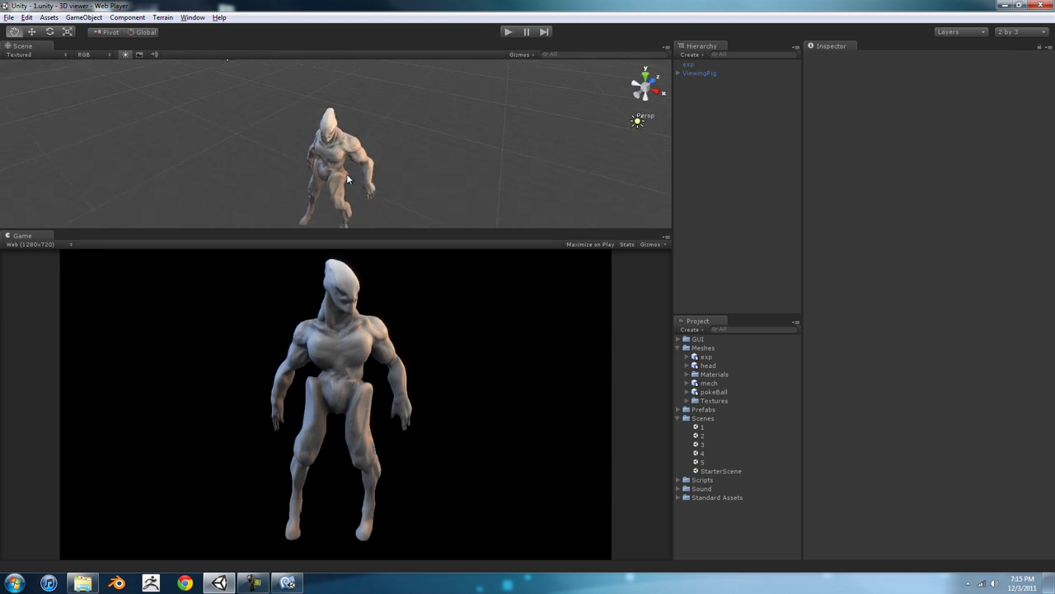
middle_click_drag(359, 168, 370, 143)
left_click_drag(416, 147, 351, 103, "alt")
right_click_drag(352, 103, 360, 99, "alt")
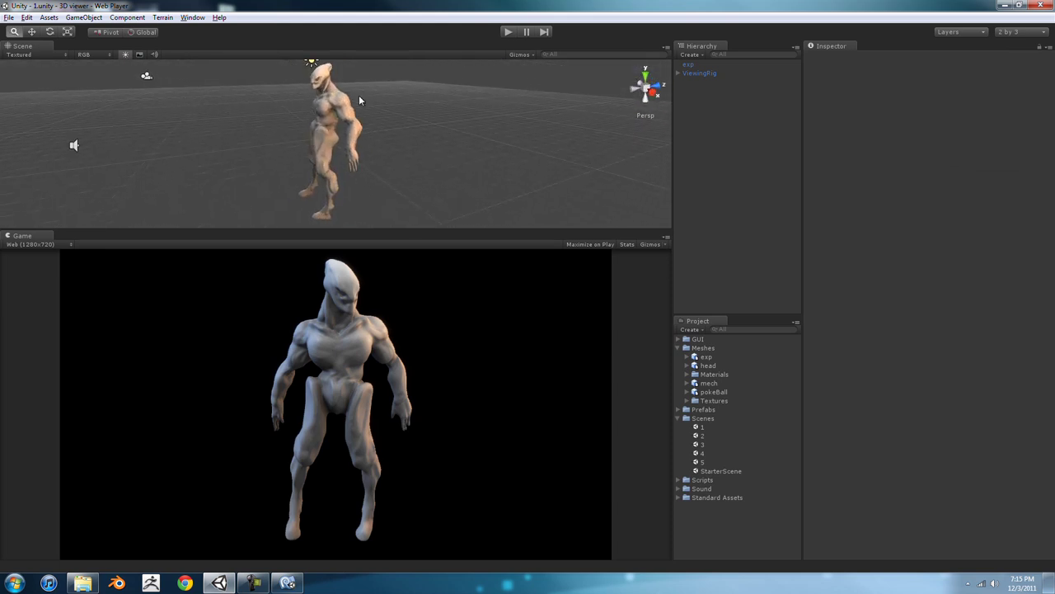
left_click_drag(362, 97, 526, 100, "alt")
left_click_drag(409, 102, 237, 100, "alt")
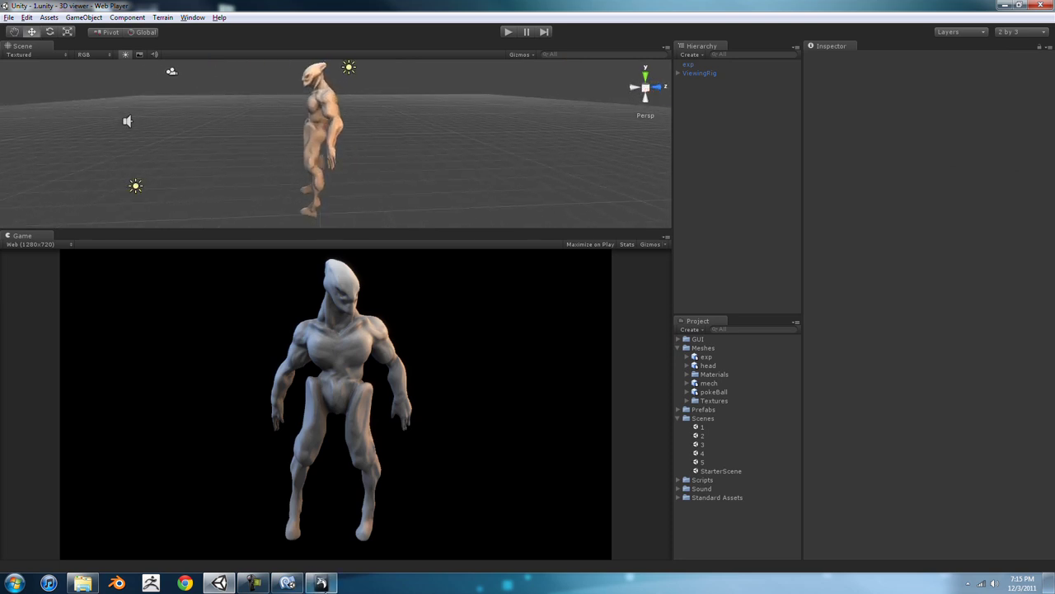
Step: Close Mudbox, dismiss its imported mesh problem dialog, and bring up the WebPlayer folder
right_click(321, 580)
left_click(312, 556)
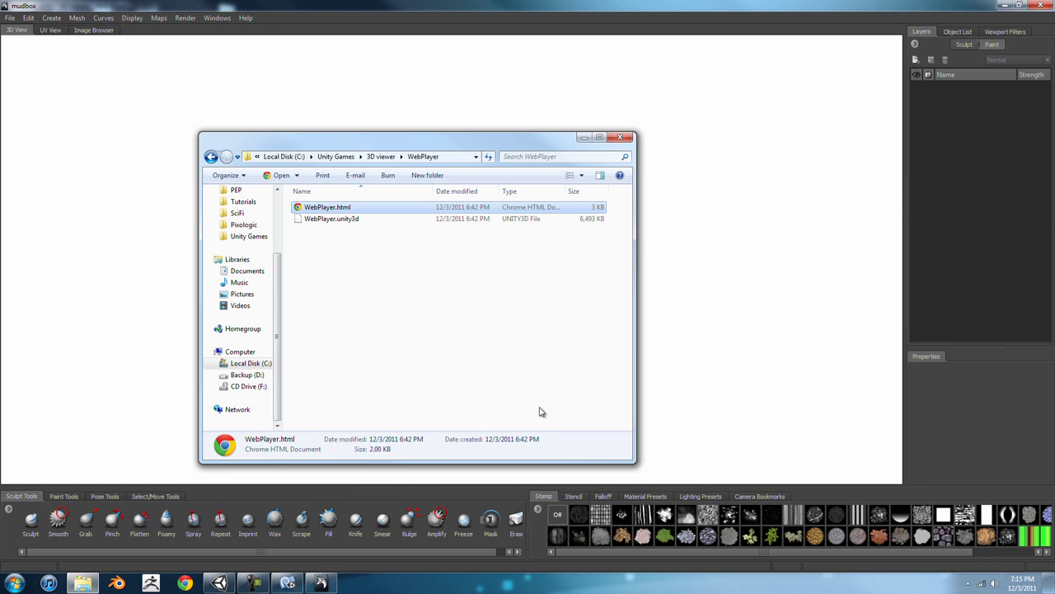
right_click(330, 582)
left_click(314, 555)
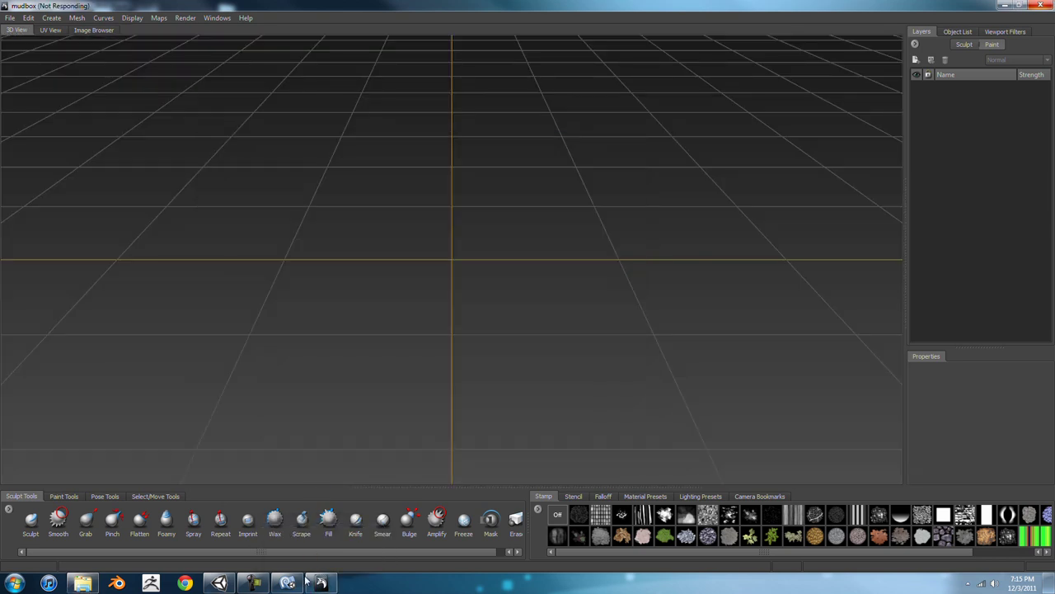
left_click(82, 583)
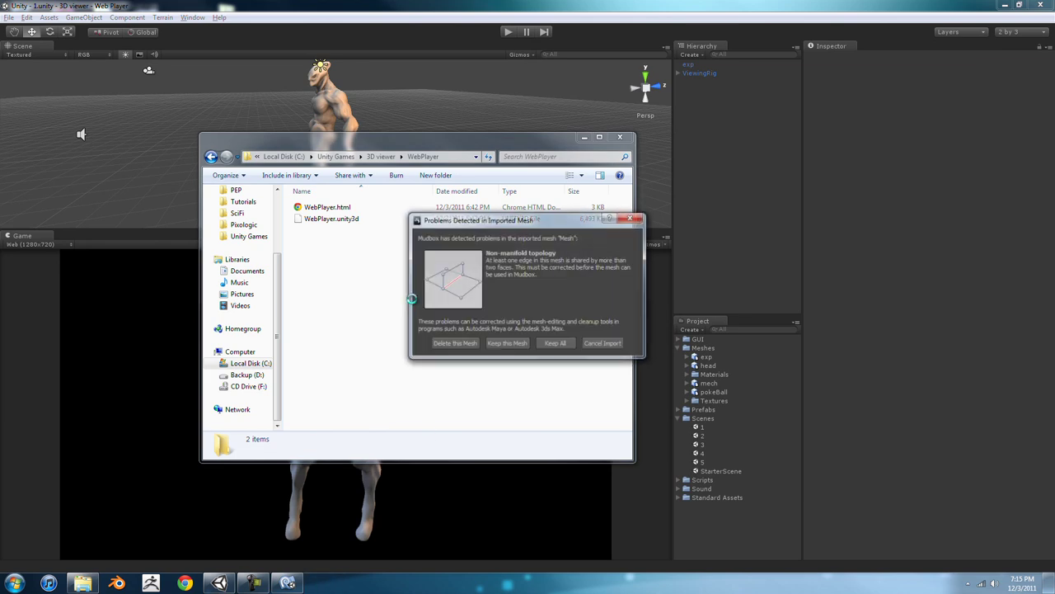
left_click(643, 216)
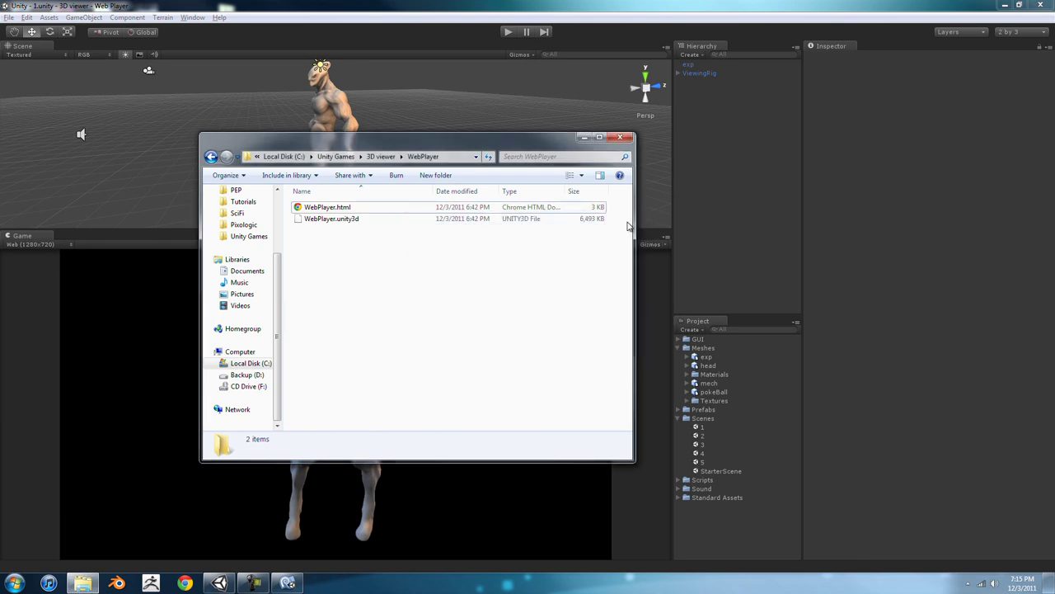
Step: Open WebPlayer.html in Chrome, rotate the EXP sculpt in the web player, and close the browser window
left_click(341, 207)
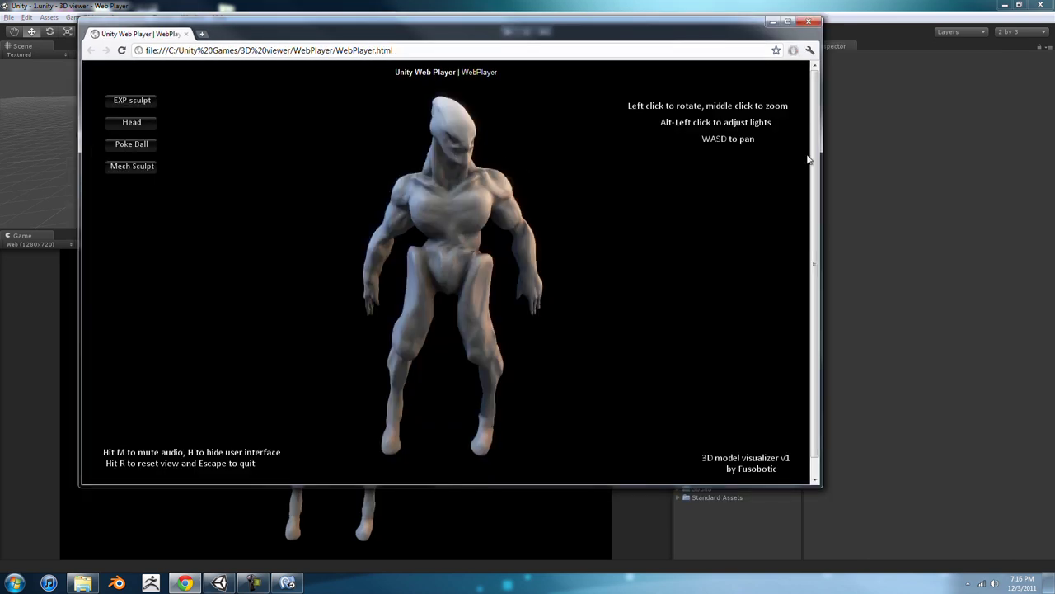
mouse_move(812, 160)
left_mouse_down()
mouse_move(812, 179)
mouse_move(811, 161)
left_mouse_up()
left_click_drag(524, 190, 507, 214)
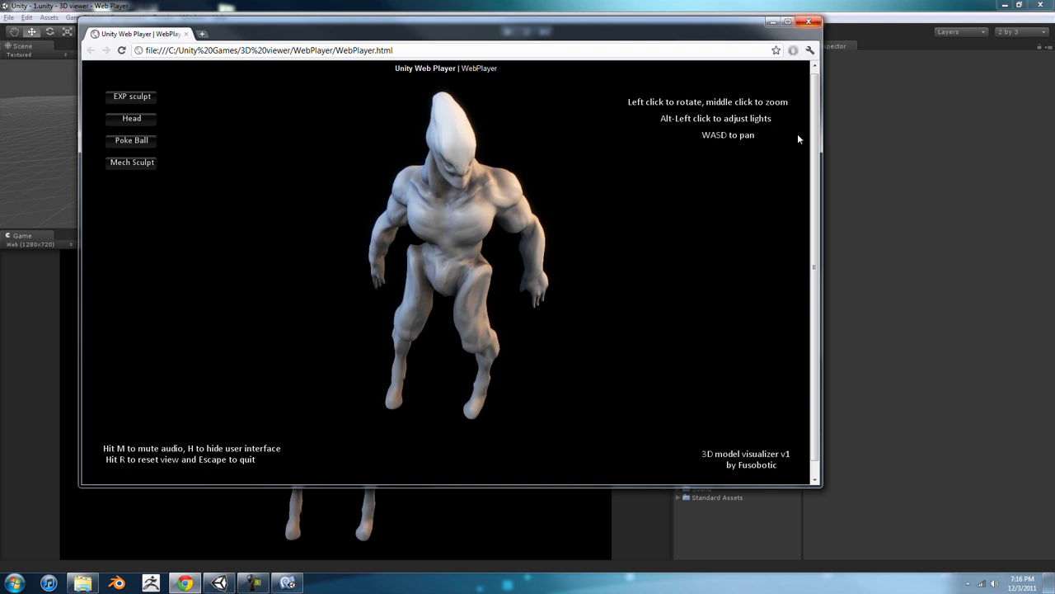
left_click_drag(812, 178, 814, 58)
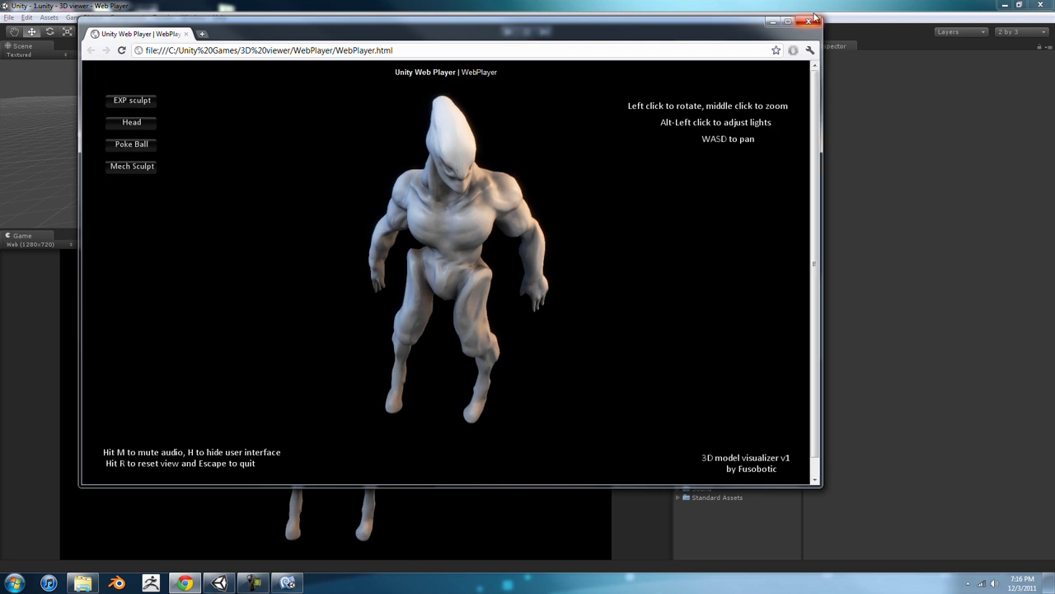
left_click(815, 18)
left_click_drag(476, 157, 529, 76, "alt")
scroll(432, 114, "up", 6, "alt")
right_click_drag(529, 76, 417, 114, "alt")
mouse_move(417, 115)
left_mouse_down("alt")
mouse_move(375, 132)
mouse_move(595, 115)
mouse_move(322, 113)
mouse_move(510, 126)
mouse_move(582, 156)
mouse_move(471, 151)
mouse_move(471, 187)
mouse_move(357, 207)
mouse_move(448, 161)
mouse_move(495, 160)
mouse_move(490, 184)
mouse_move(388, 101)
mouse_move(558, 104)
mouse_move(499, 111)
mouse_move(494, 123)
mouse_move(328, 186)
mouse_move(389, 172)
mouse_move(349, 200)
mouse_move(401, 110)
left_mouse_up("alt")
left_click_drag(435, 107, 417, 167, "alt")
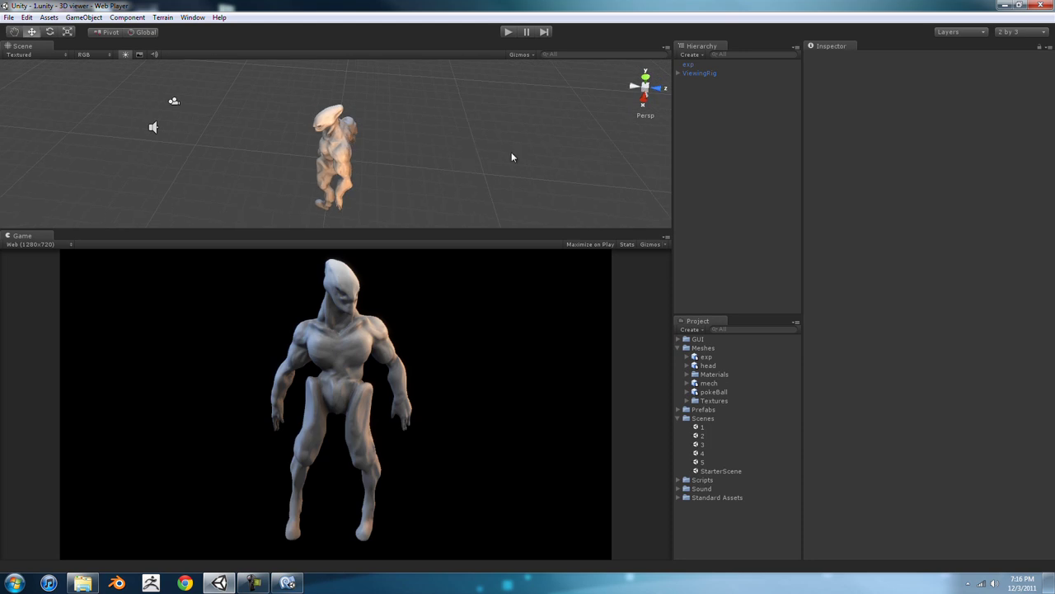